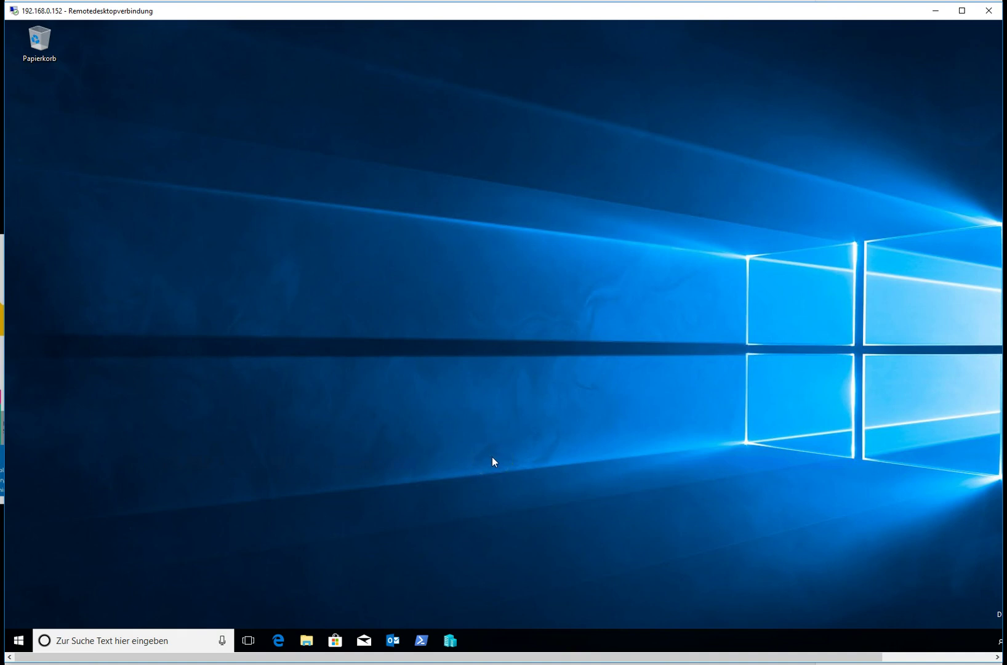
# - Open Hyper-V Manager and connect to the WIN2016-PD virtual machine with a 1366 x 768 pixel display
pyautogui.click(448, 643)
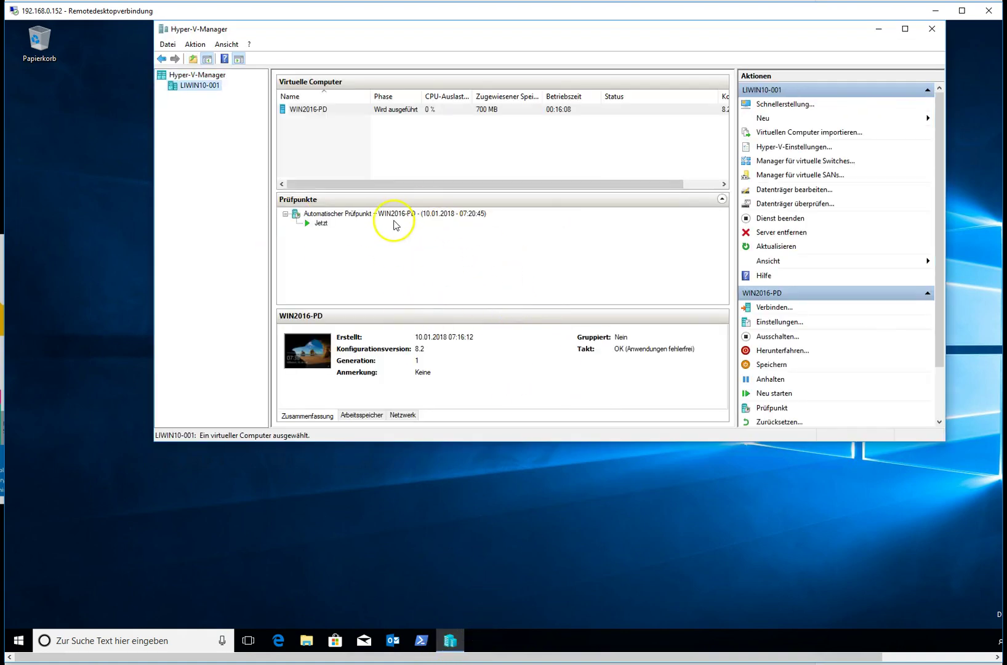
pyautogui.moveTo(376, 36); pyautogui.dragTo(362, 75)
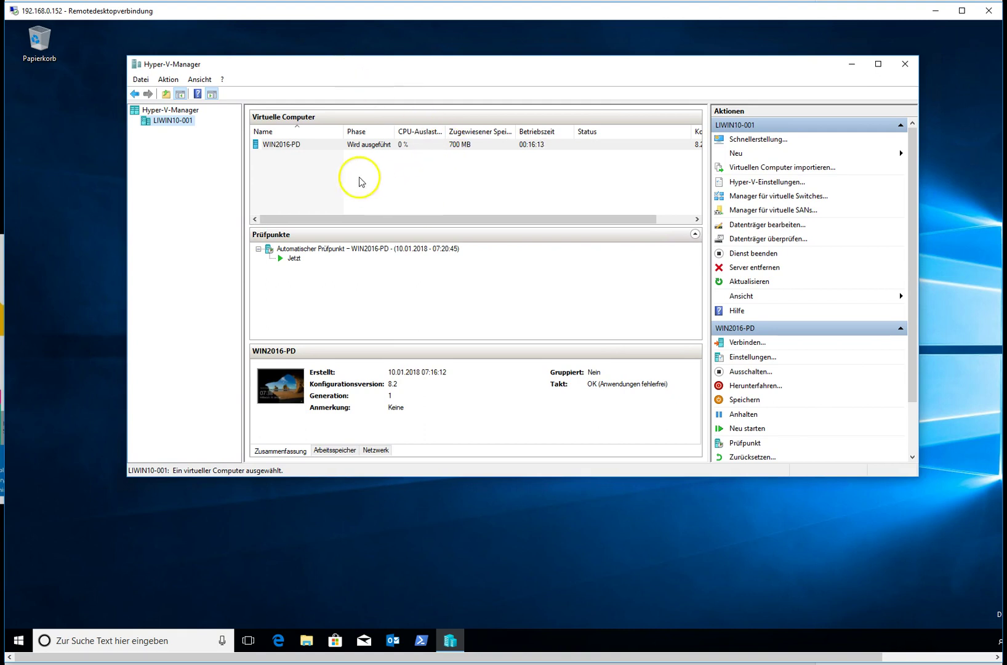
pyautogui.click(298, 145)
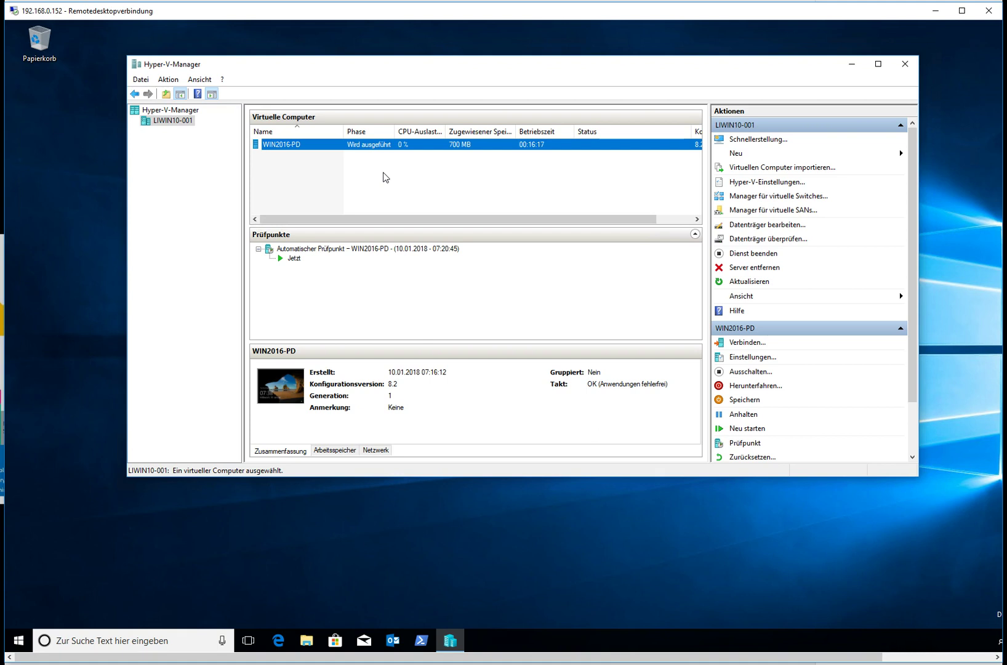
pyautogui.click(399, 165)
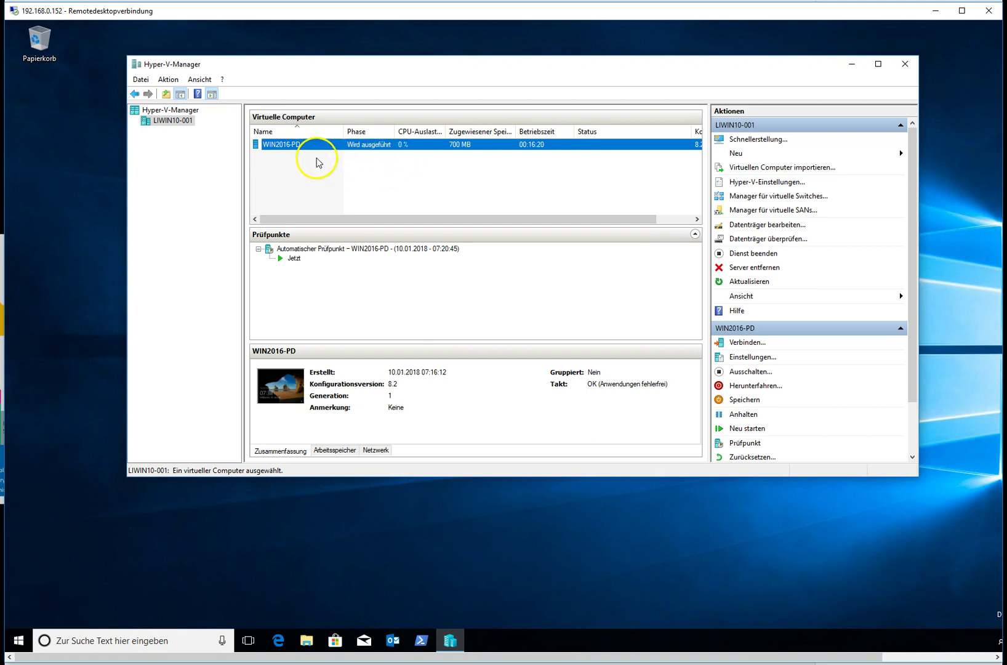
pyautogui.rightClick(290, 146)
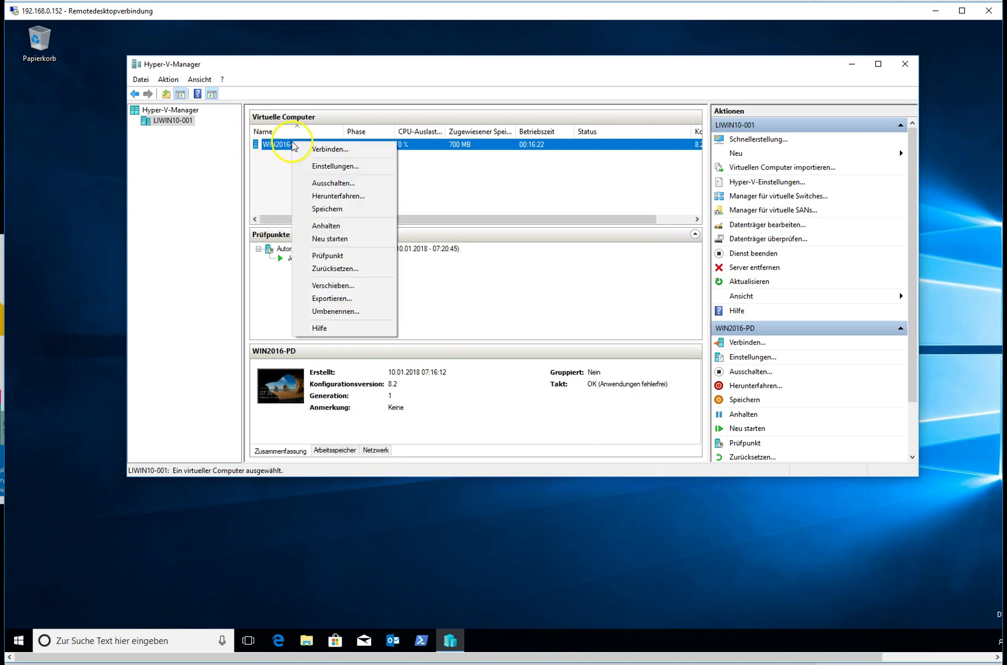
pyautogui.click(326, 149)
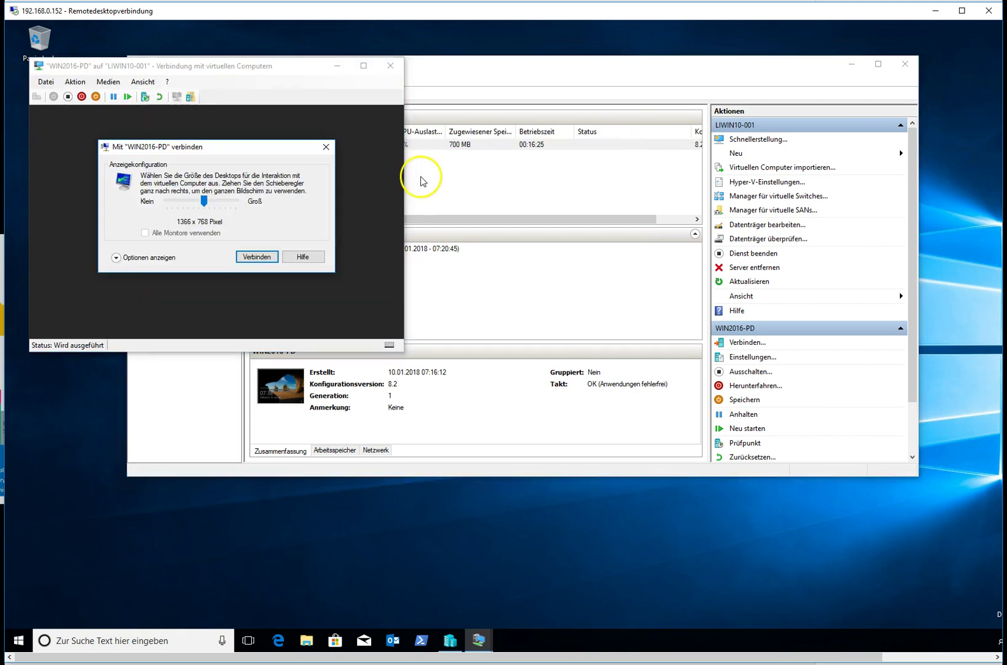
pyautogui.click(254, 258)
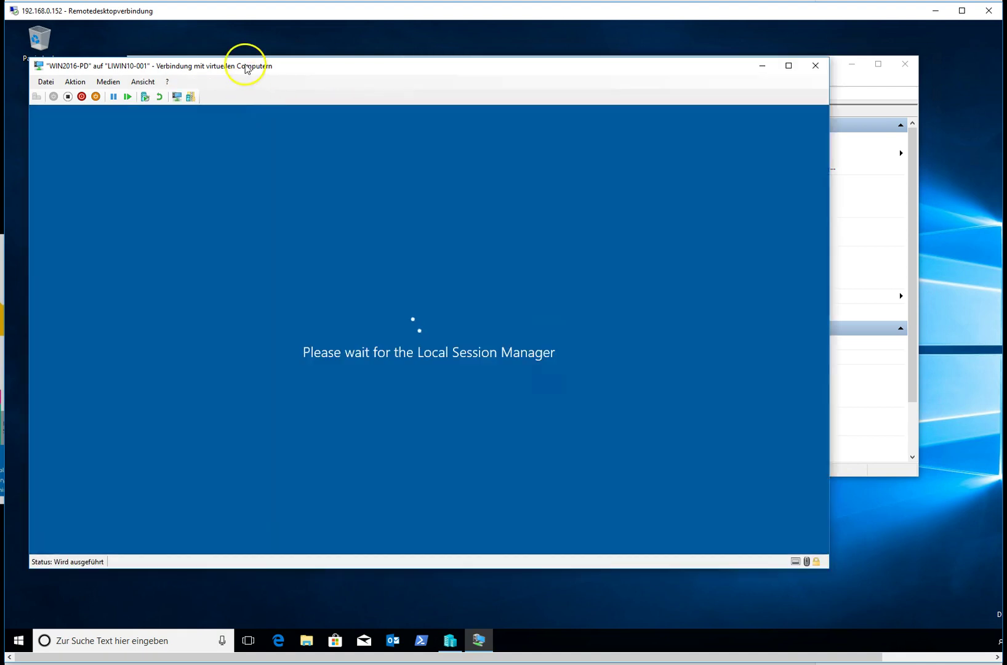
# - Sign in to the WIN2016-PD virtual machine with the account password
pyautogui.moveTo(245, 68); pyautogui.dragTo(299, 61)
pyautogui.click(425, 374)
pyautogui.write('********')
pyautogui.press('Return')
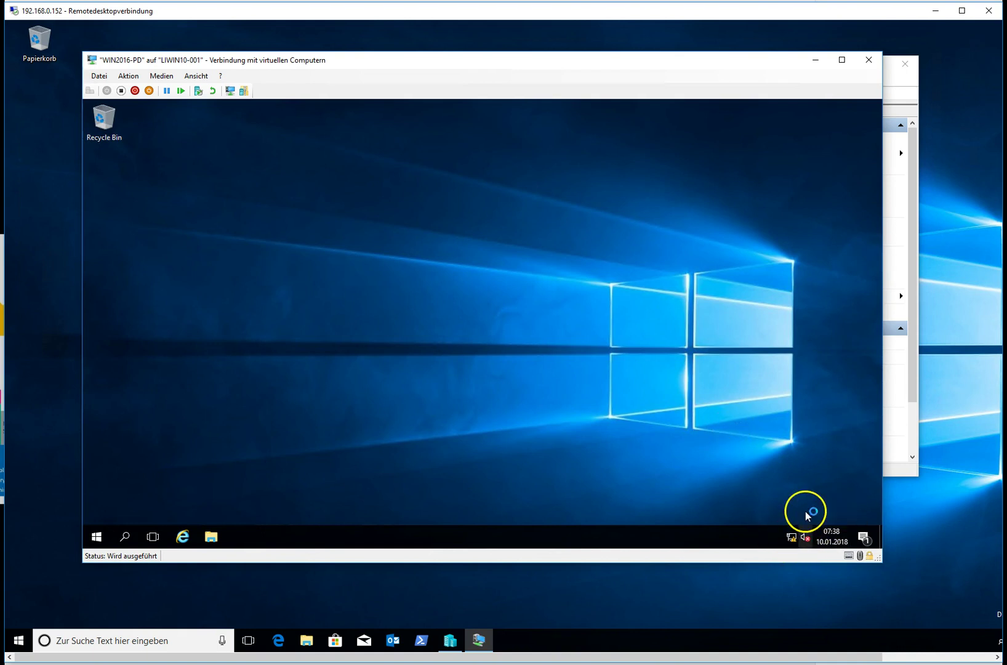
# - Check the virtual machine's network configuration with ipconfig in Command Prompt, and close the prompt and Server Manager
pyautogui.click(99, 537)
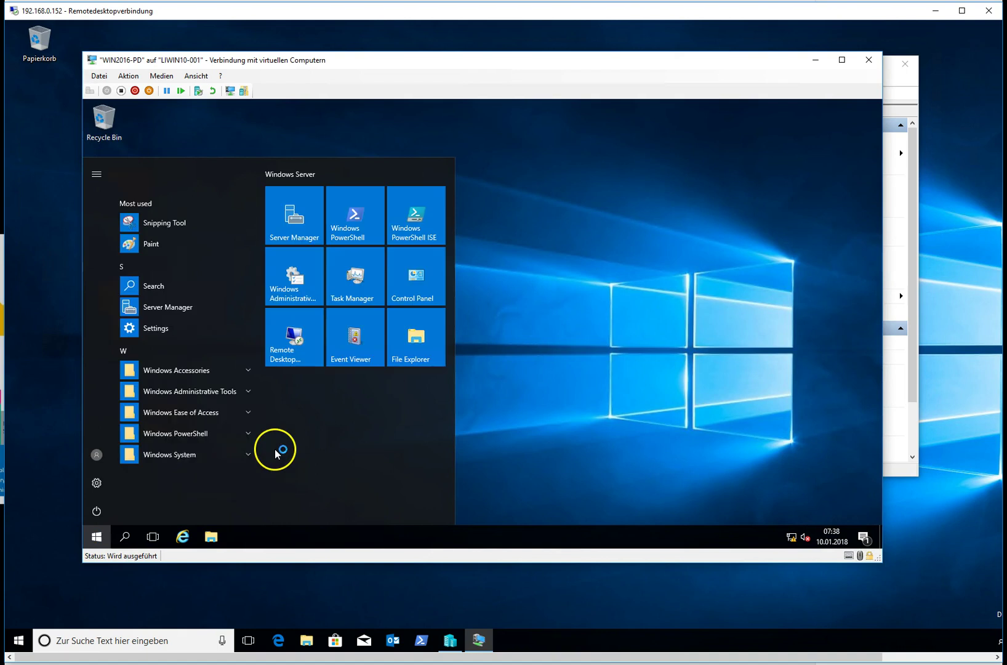
pyautogui.write('cmd')
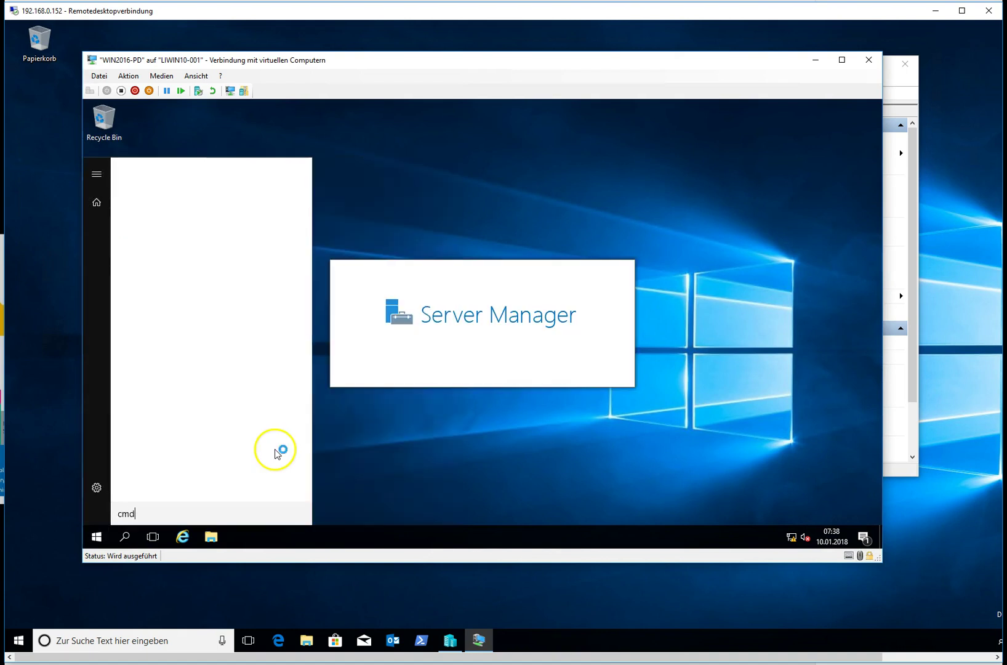
pyautogui.press('Return')
pyautogui.write('ipconfig')
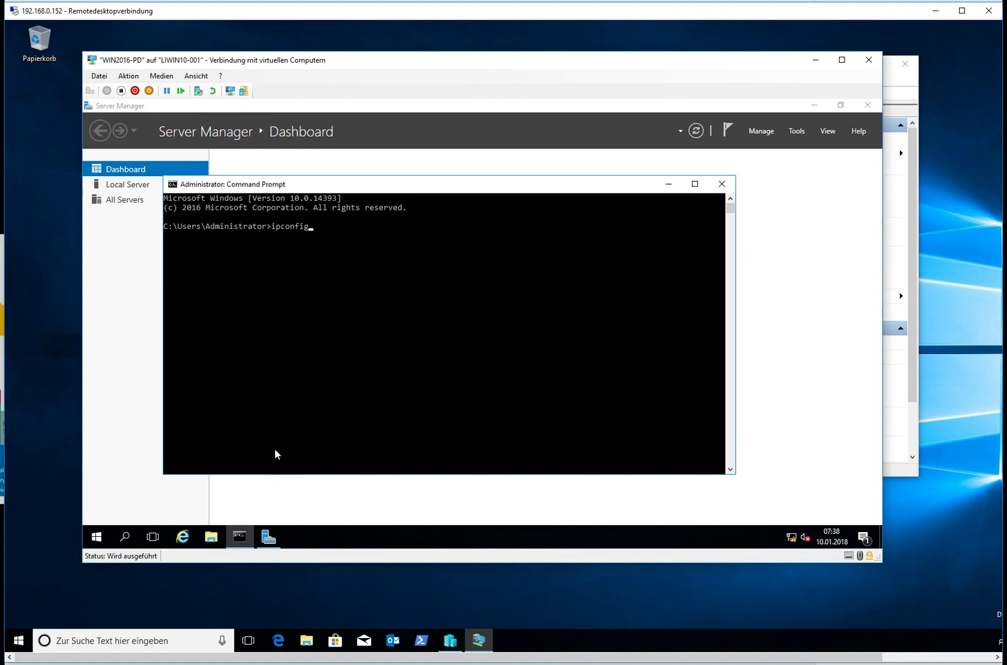
pyautogui.press('Return')
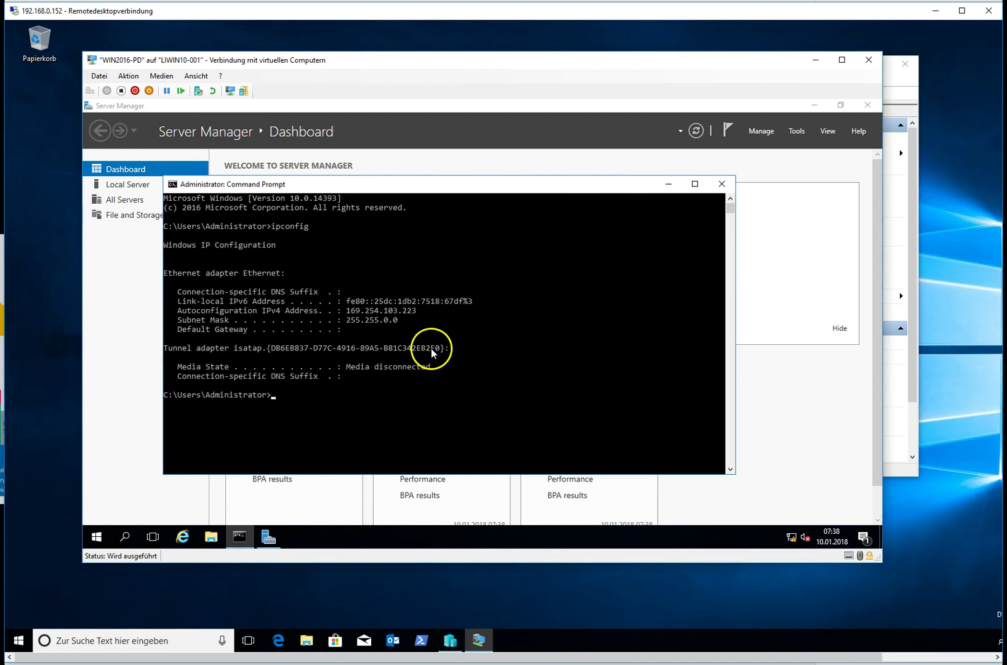
pyautogui.click(722, 183)
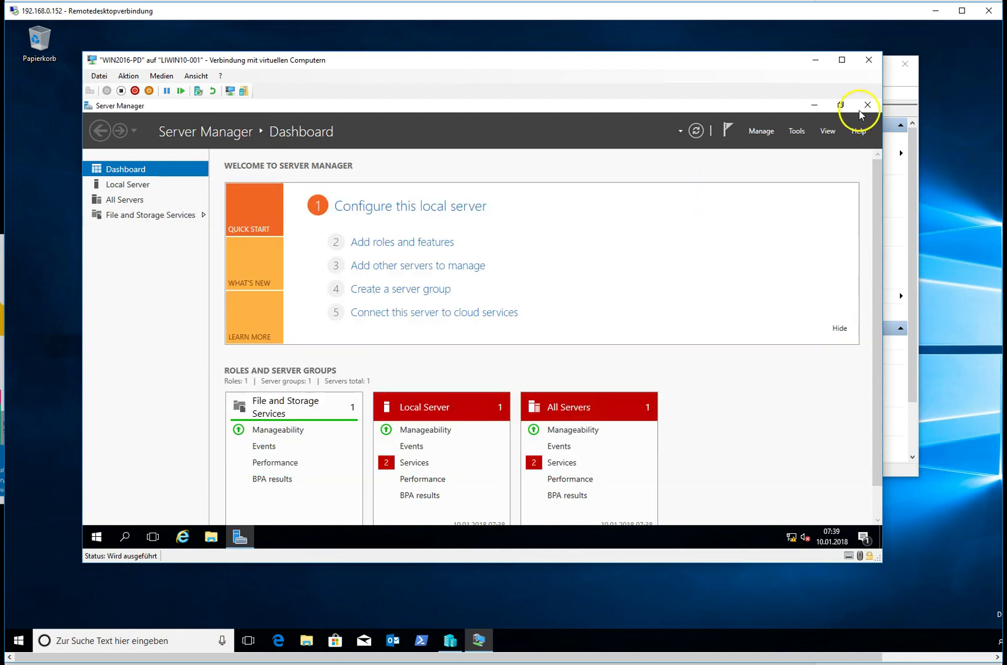
pyautogui.click(867, 105)
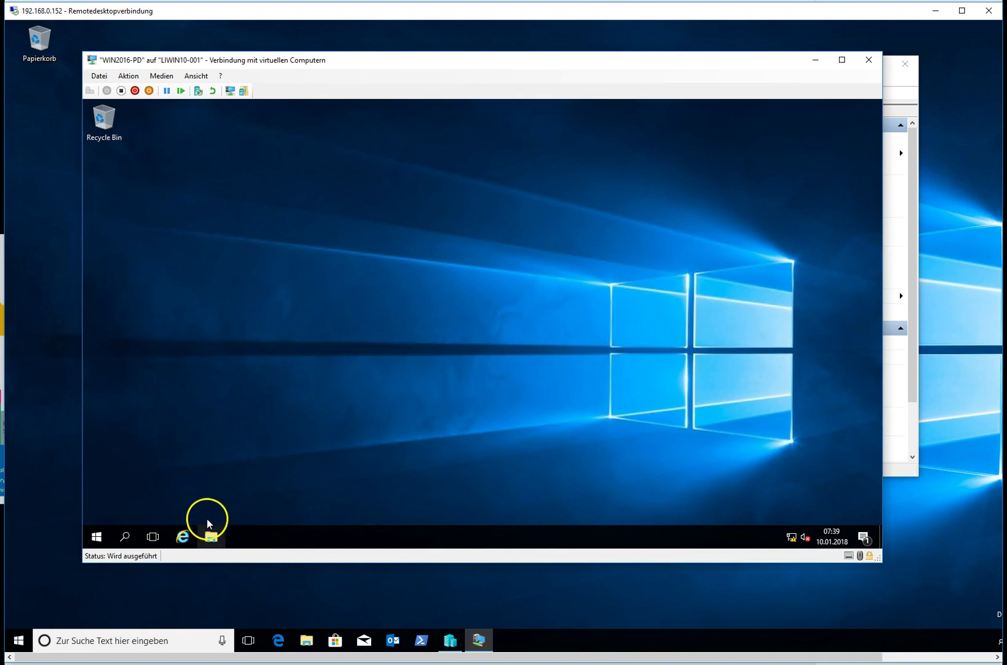
# - View the contents of Local Disk (C:) inside the virtual machine and minimize the virtual machine's window
pyautogui.click(212, 538)
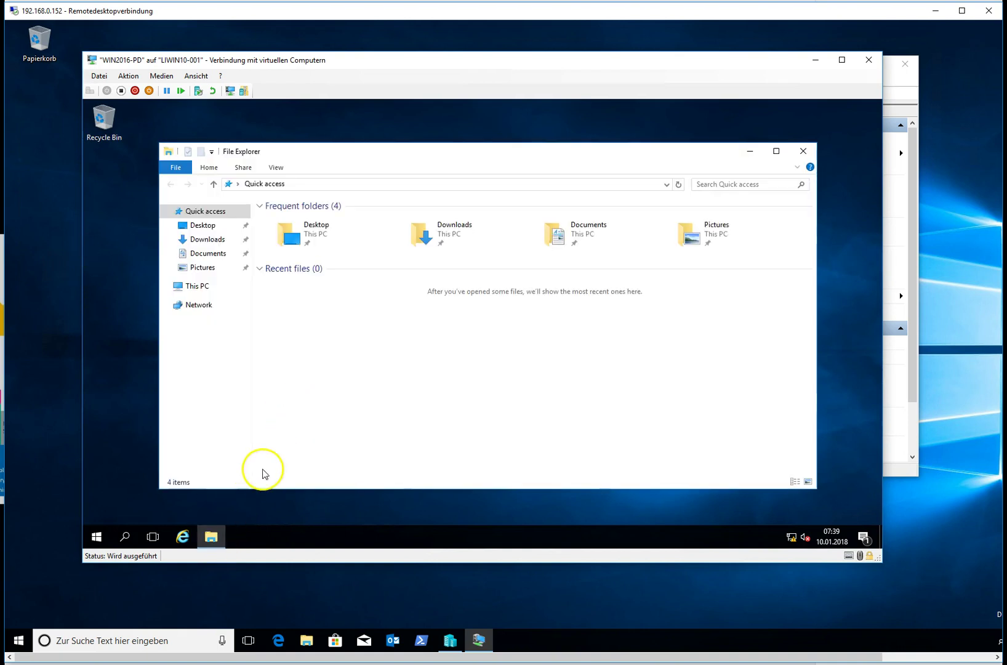
pyautogui.click(196, 287)
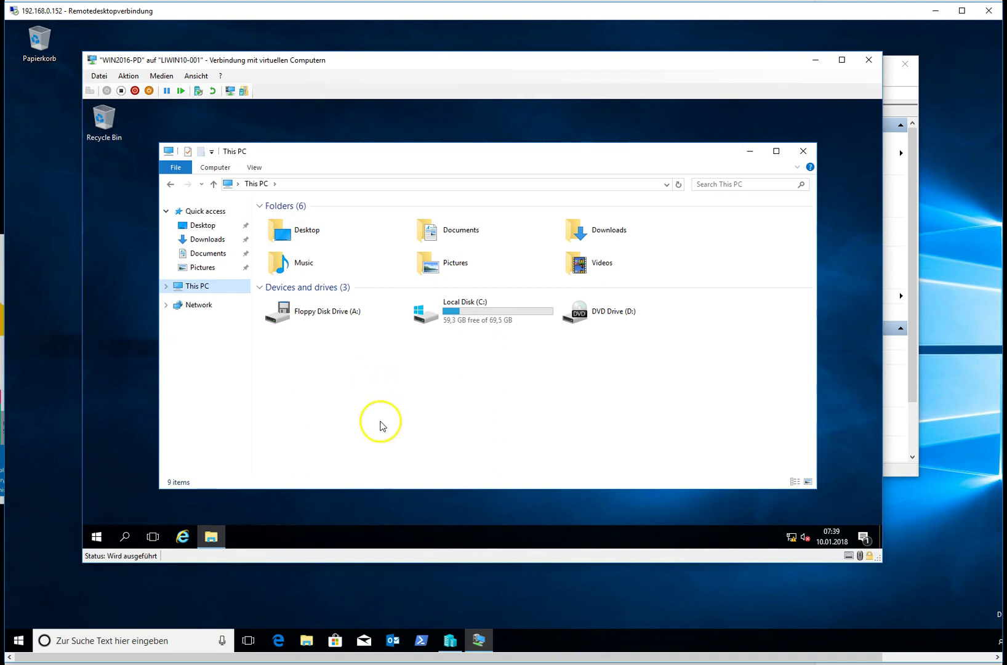
pyautogui.doubleClick(473, 327)
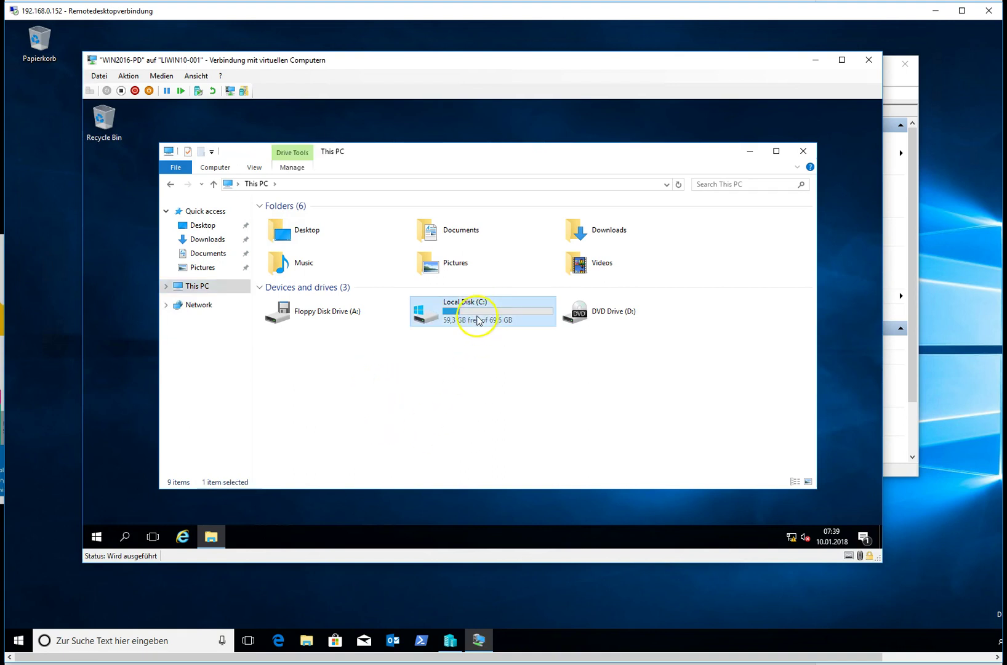
pyautogui.click(373, 349)
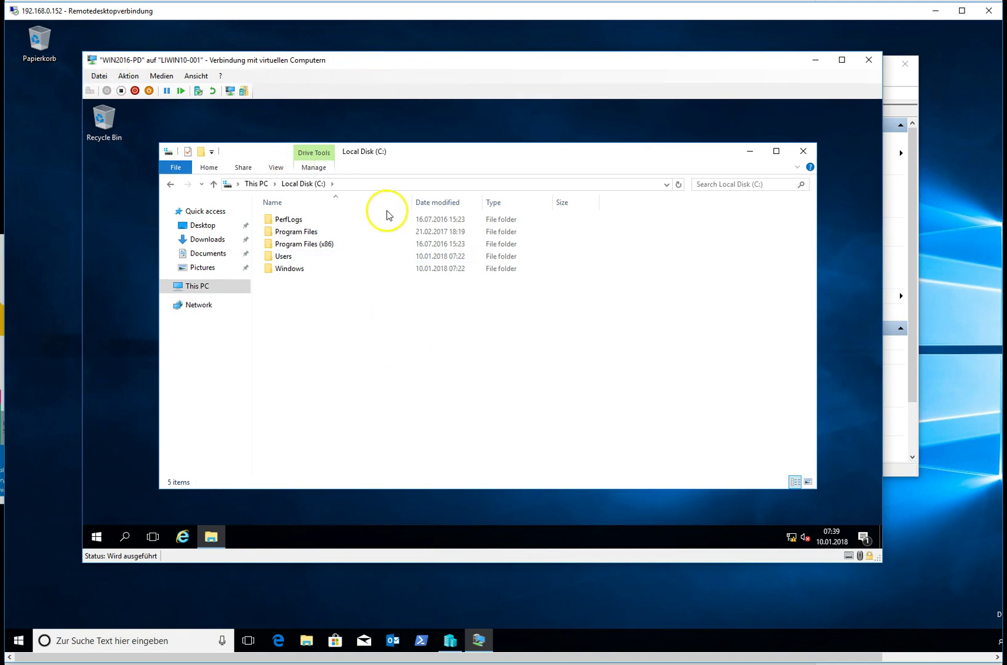
pyautogui.click(816, 61)
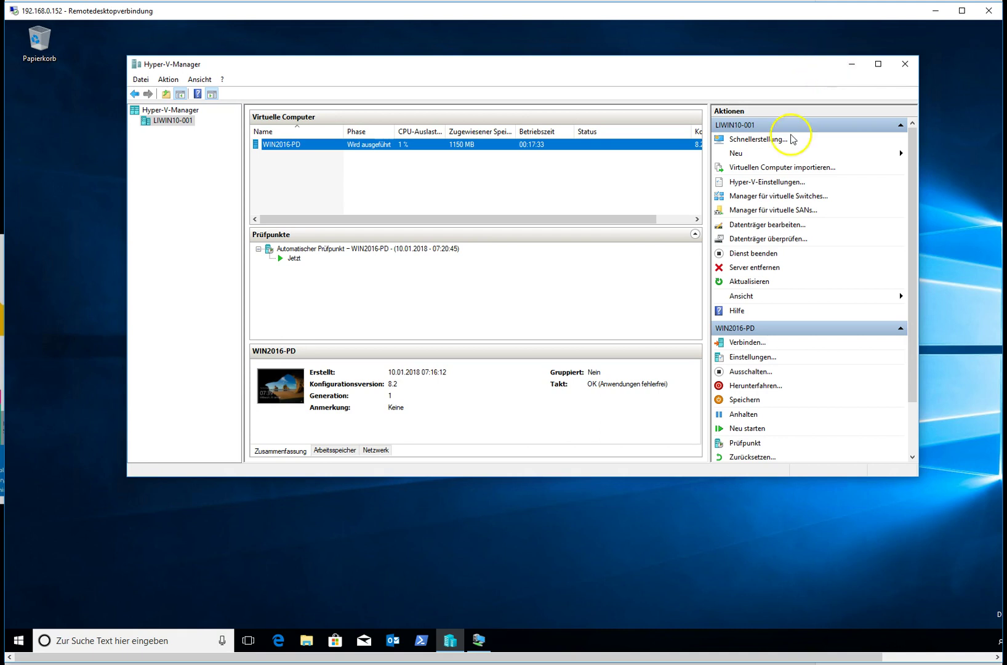
# - Browse to the VMs (E:) drive in the host's File Explorer and locate the test.data file
pyautogui.click(480, 543)
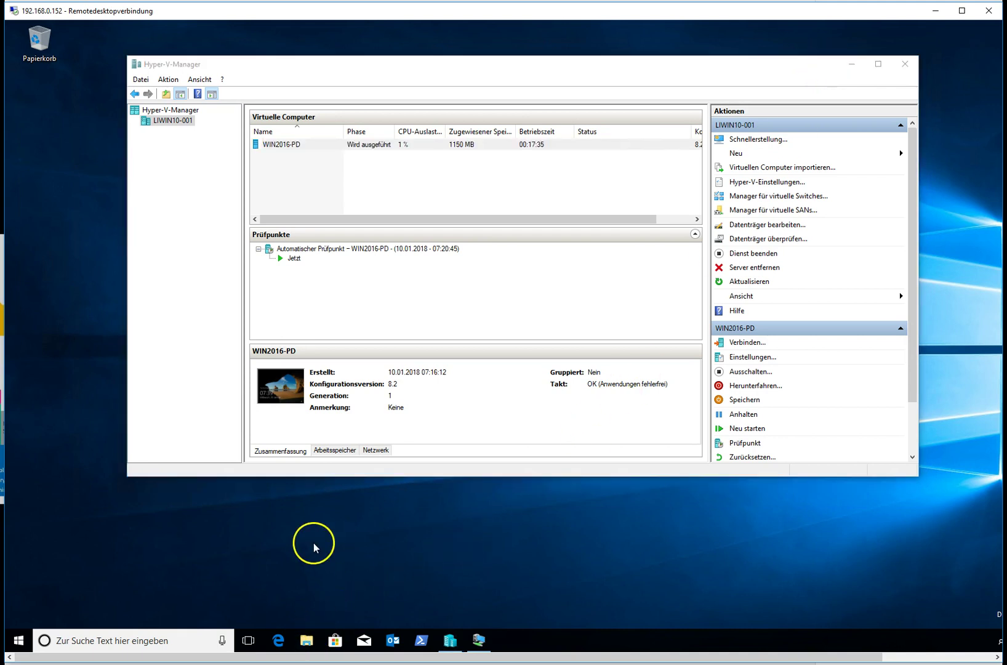
pyautogui.click(306, 640)
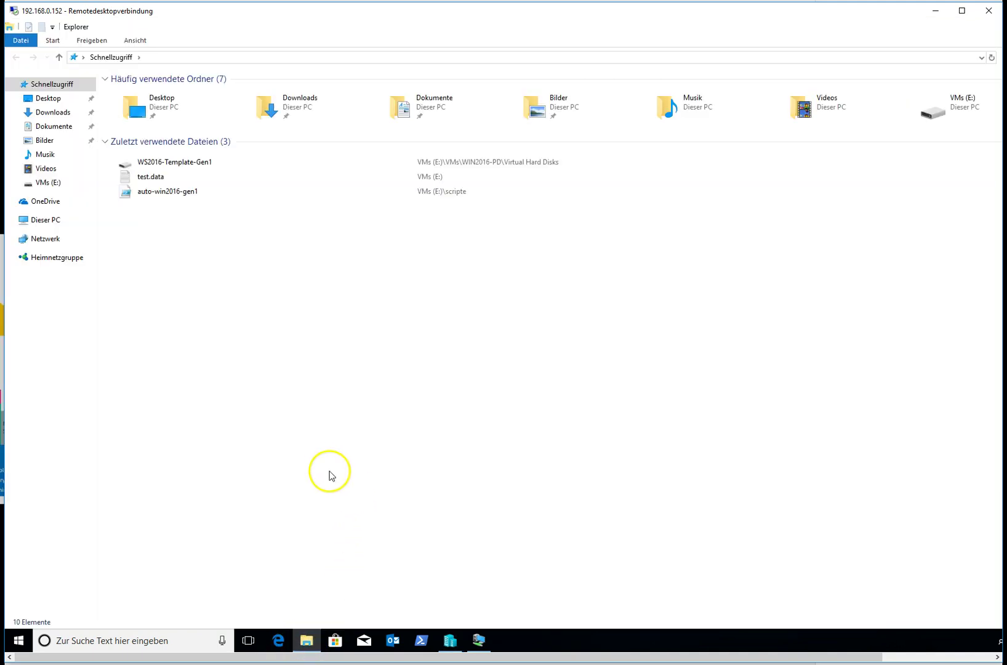
pyautogui.click(41, 219)
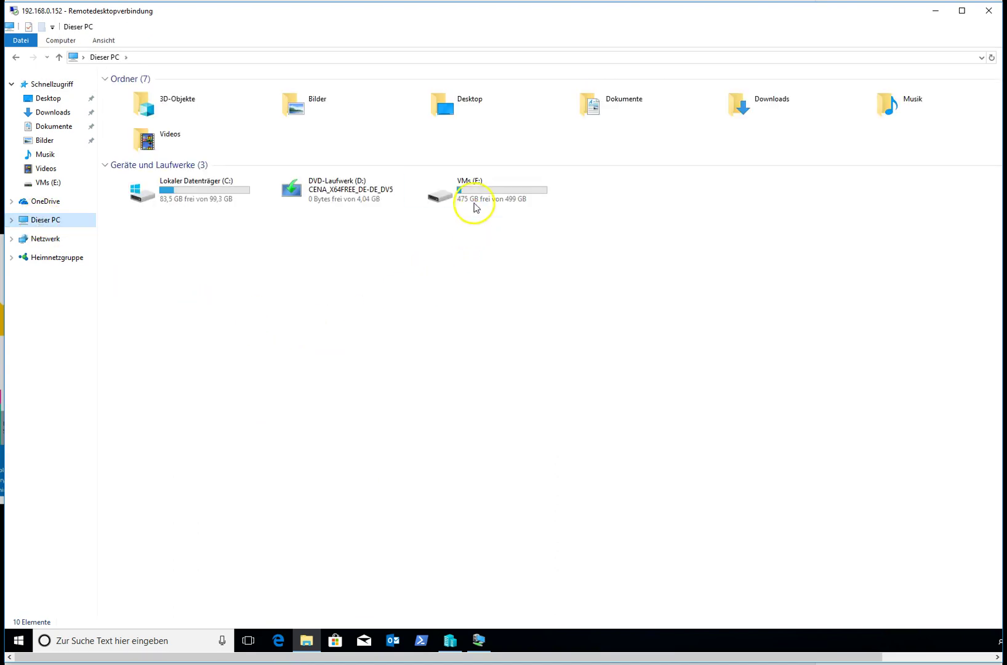
pyautogui.doubleClick(475, 208)
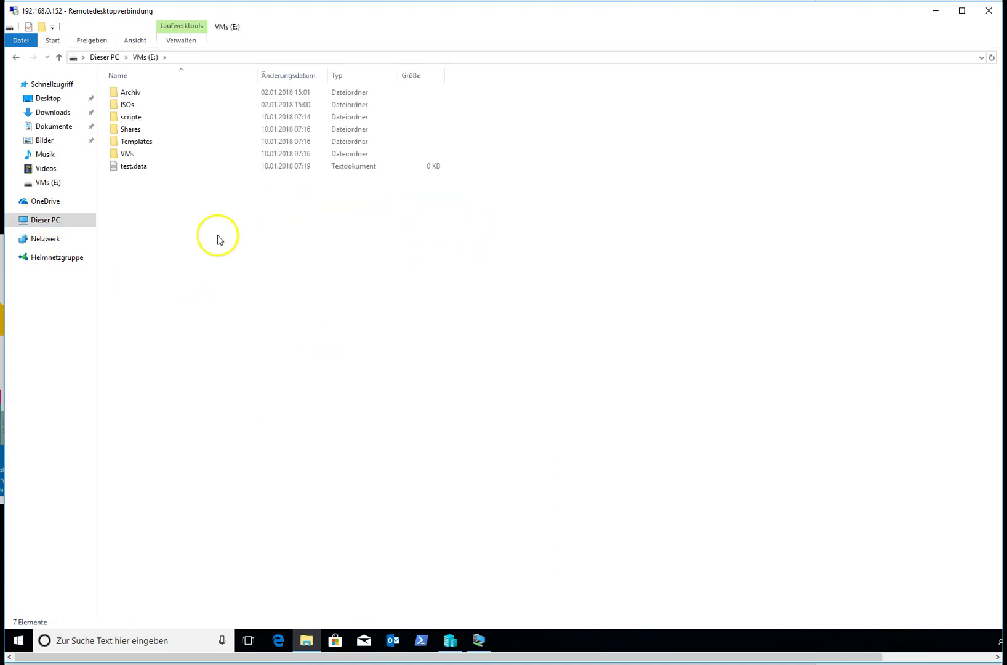
pyautogui.click(147, 169)
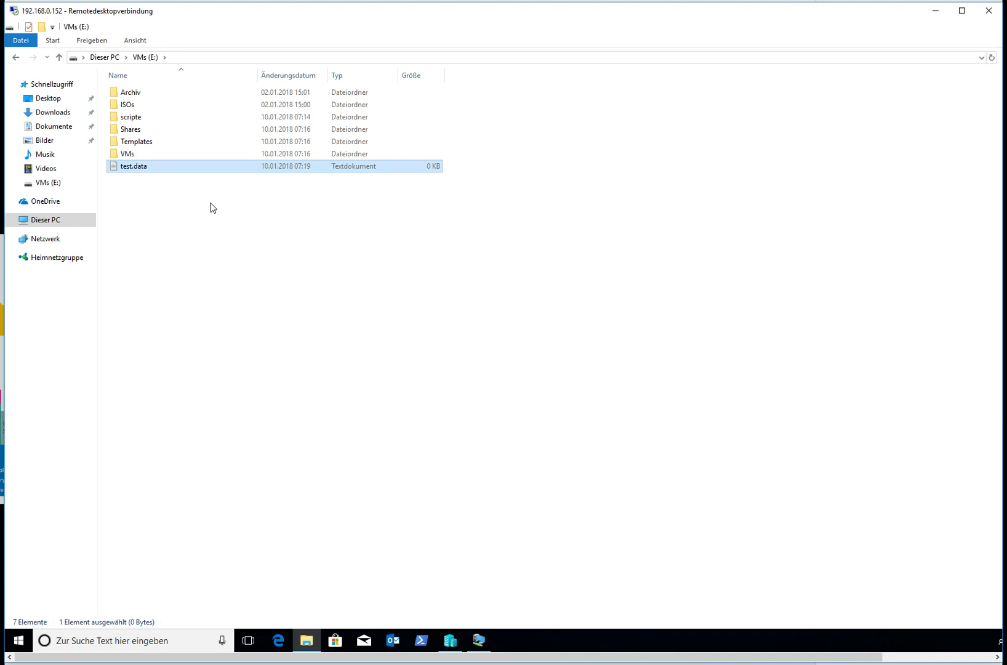
pyautogui.click(268, 266)
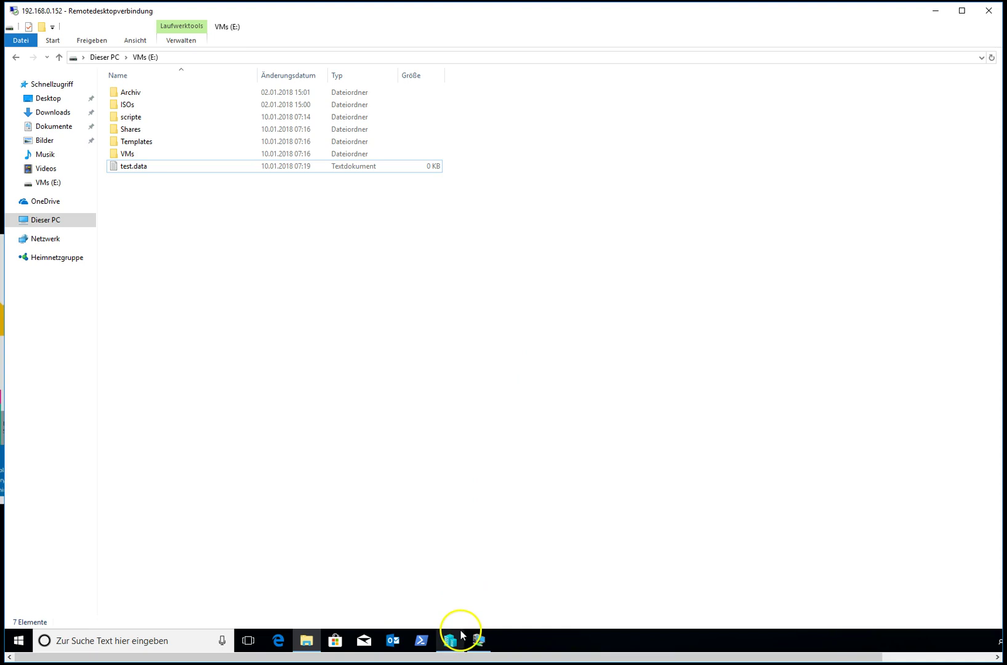
# - Start Windows PowerShell as administrator on the host and list the virtual machines with Get-VM
pyautogui.moveTo(461, 632)
pyautogui.moveTo(456, 600)
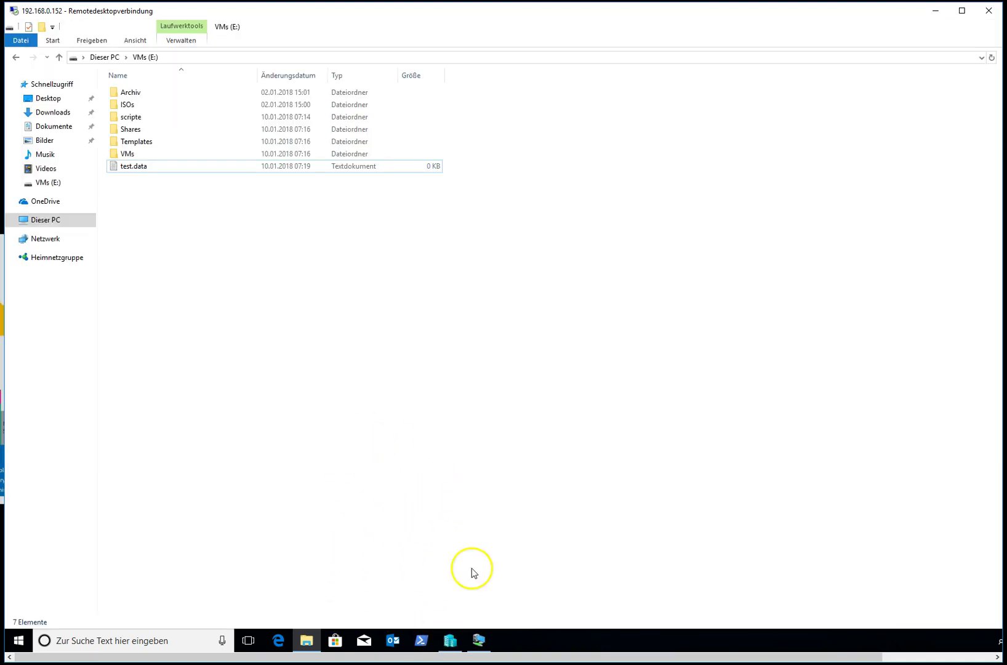
pyautogui.rightClick(423, 641)
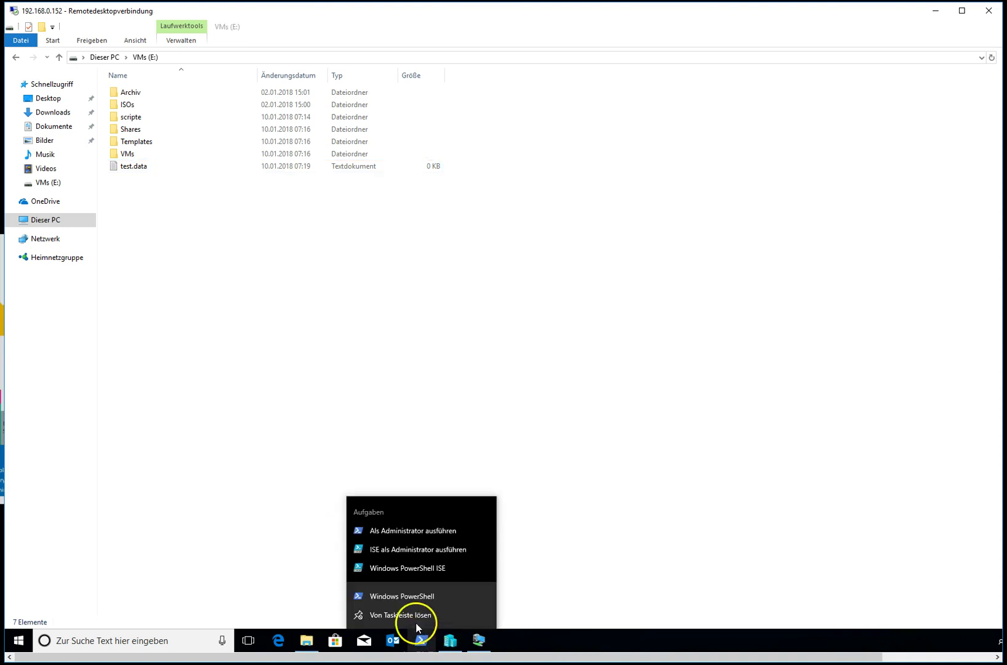
pyautogui.click(403, 533)
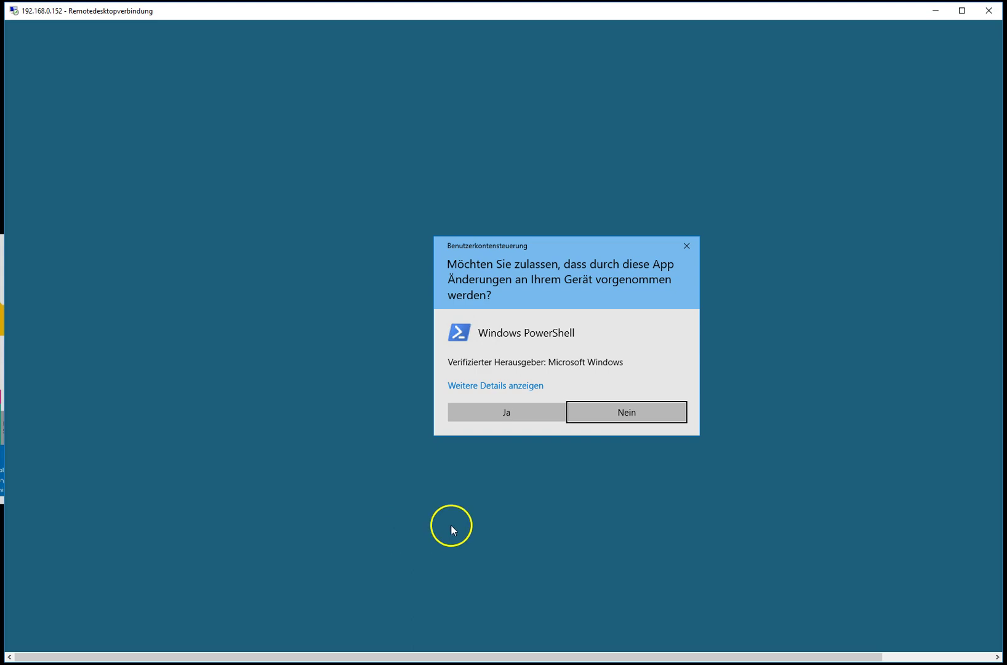
pyautogui.click(512, 409)
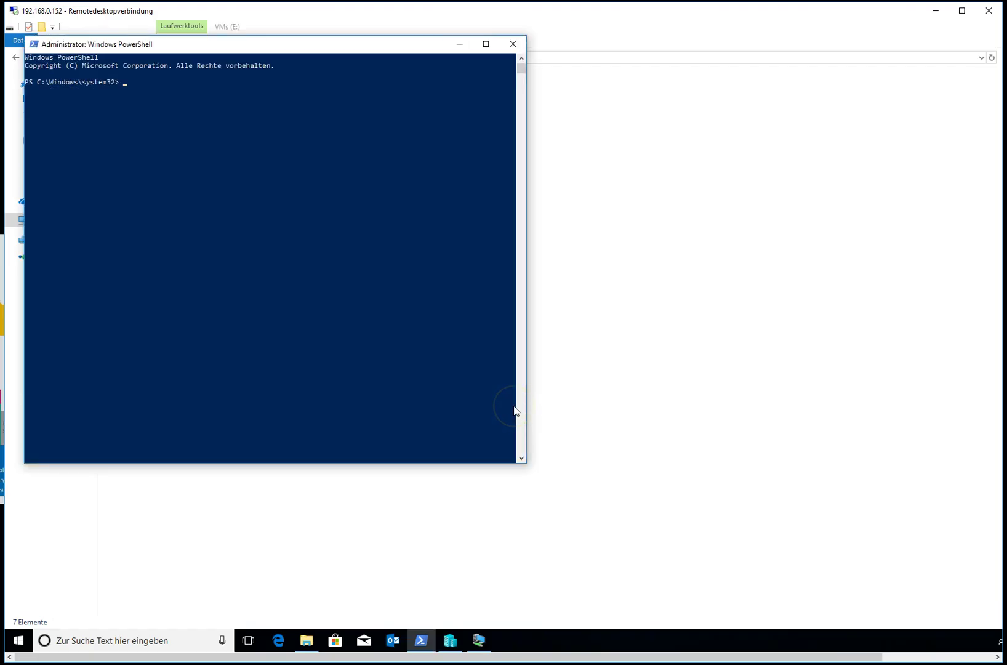
pyautogui.moveTo(292, 47); pyautogui.dragTo(508, 139)
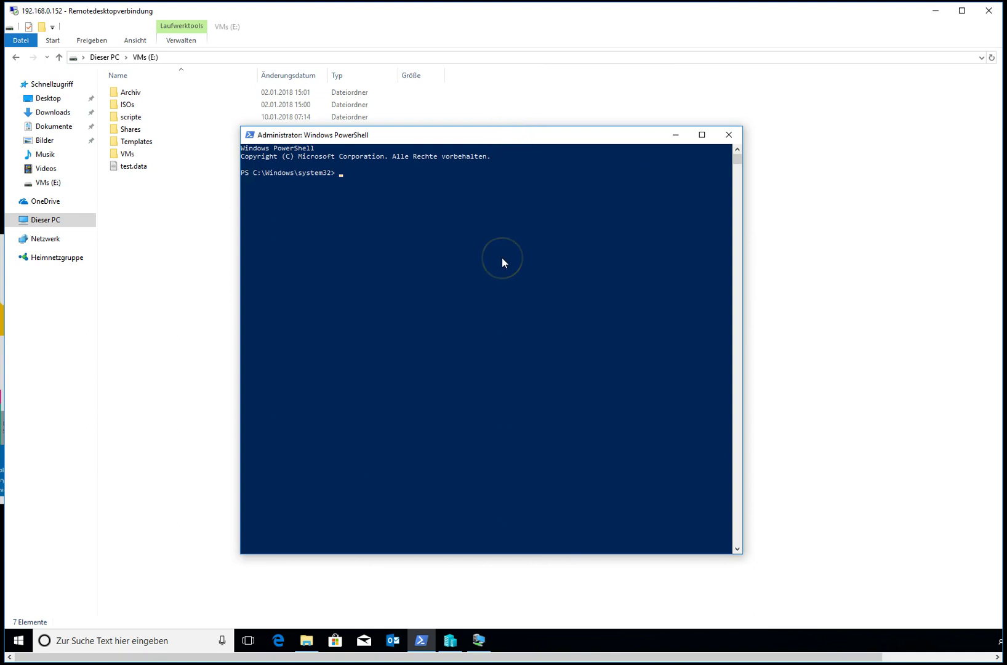
pyautogui.write('Get-VM')
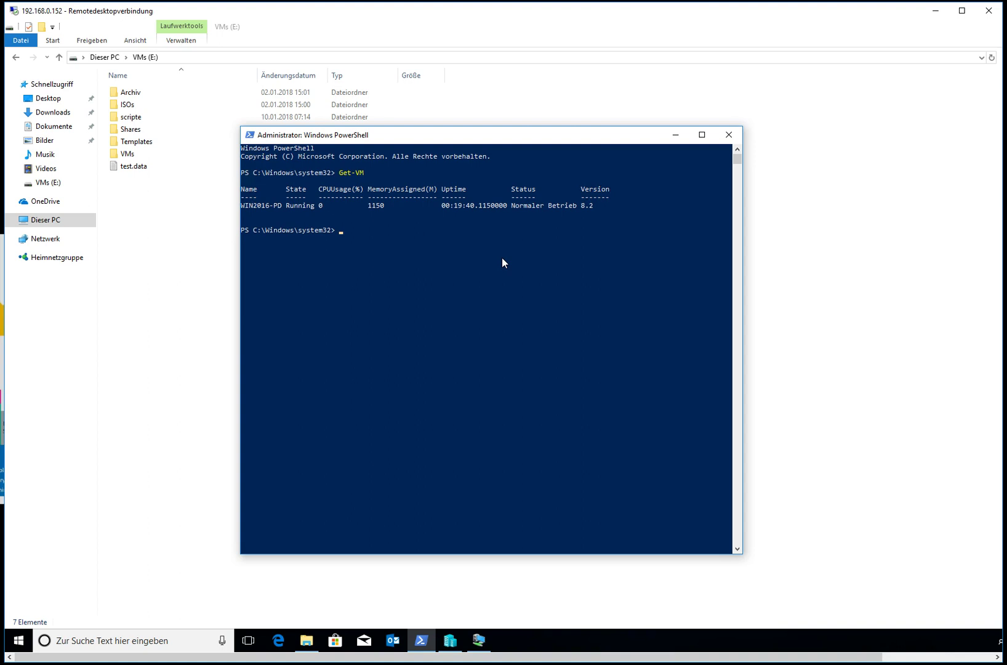
pyautogui.write('Copy.')
pyautogui.write('Item')
pyautogui.write(' -')
pyautogui.write('to')
pyautogui.press('Tab')
pyautogui.press('BackSpace')
pyautogui.press('BackSpace')
pyautogui.press('BackSpace')
pyautogui.press('BackSpace')
pyautogui.press('BackSpace')
pyautogui.press('BackSpace')
pyautogui.press('BackSpace')
pyautogui.press('BackSpace')
pyautogui.press('BackSpace')
pyautogui.press('BackSpace')
pyautogui.press('BackSpace')
pyautogui.write('-Vm')
pyautogui.hotkey('ctrl', 'c')
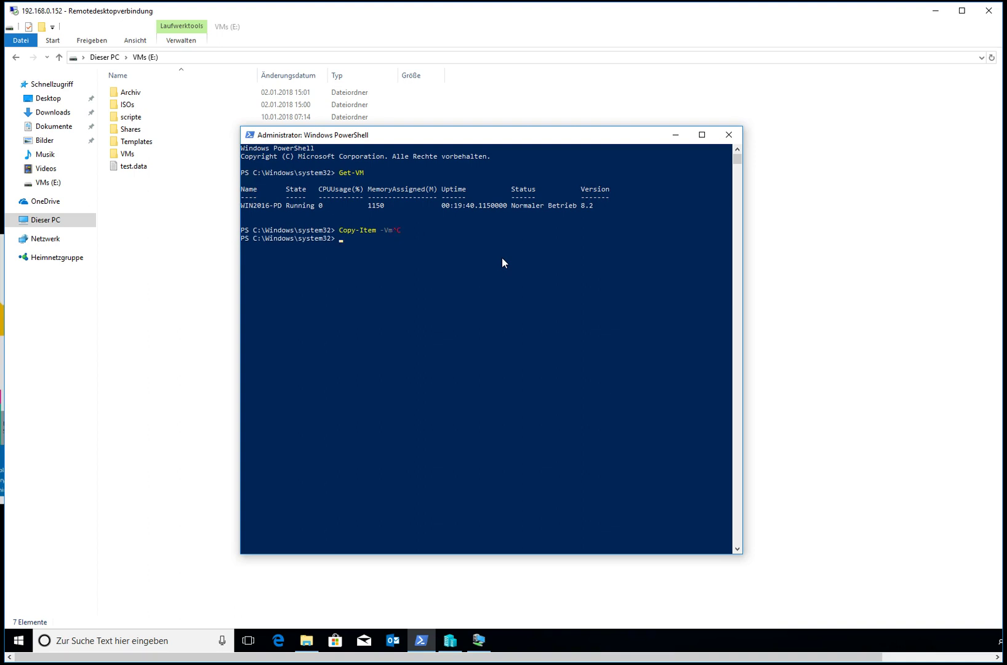
# - Begin a PowerShell command that assigns New-PSSession to the variable $VMPSSession
pyautogui.write('$')
pyautogui.write('VMPSSession = New-PSRoleCapabilityFile')
pyautogui.press('Tab')
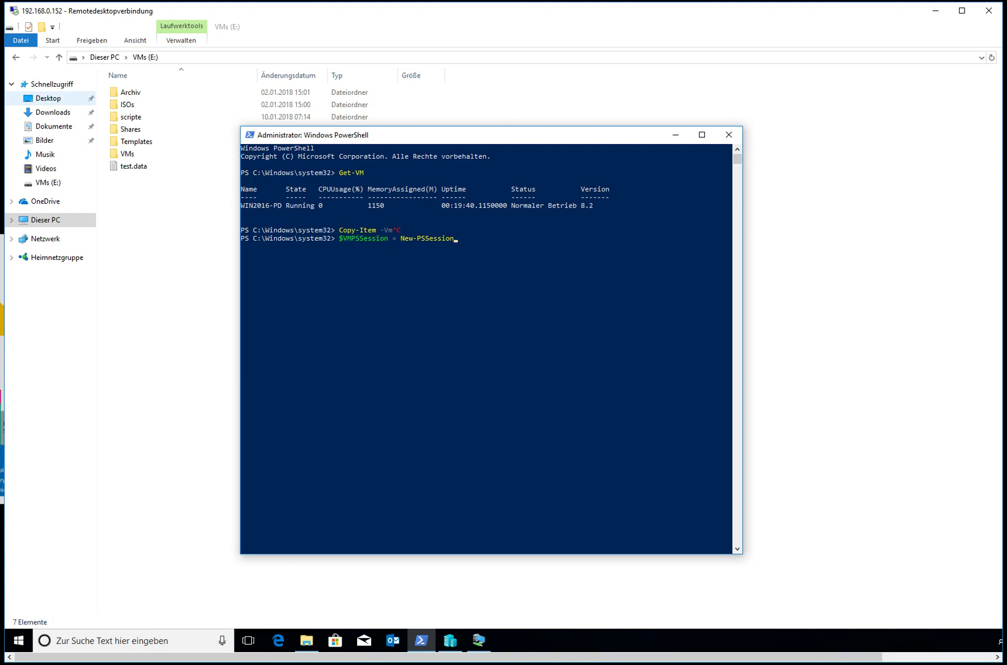
pyautogui.click(458, 306)
pyautogui.press('Tab')
pyautogui.press('Tab')
pyautogui.press('BackSpace')
pyautogui.press('BackSpace')
pyautogui.press('BackSpace')
pyautogui.press('BackSpace')
pyautogui.press('BackSpace')
pyautogui.press('BackSpace')
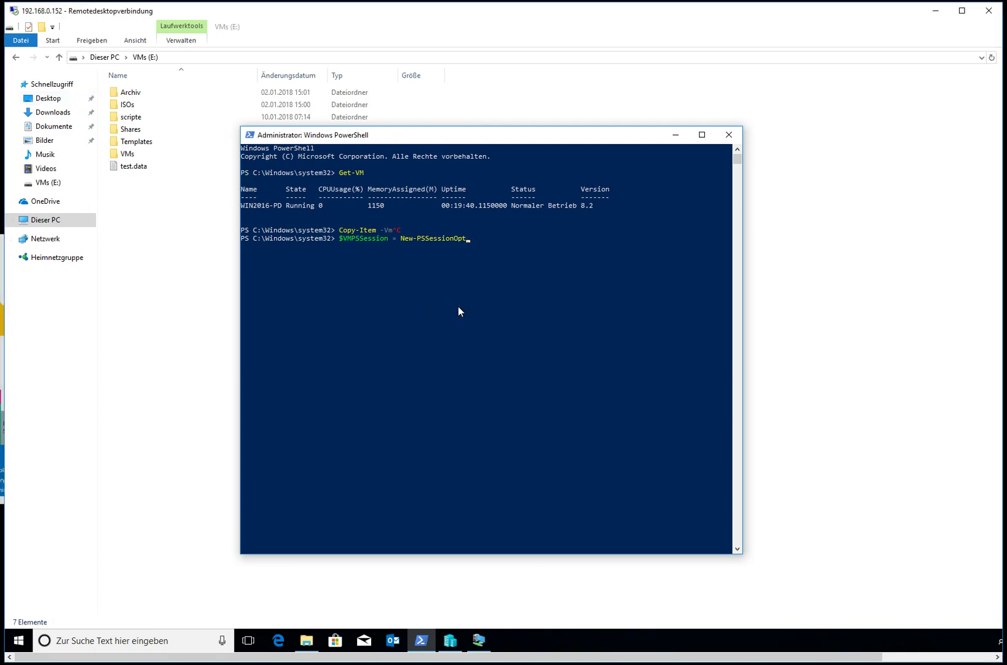
# - Complete the New-PSSession command with -VMName WIN2016-PD -Credential (Get-Credential) and run it
pyautogui.write('-VMId')
pyautogui.press('Tab')
pyautogui.write('WIN2016-PD -c')
pyautogui.press('Tab')
pyautogui.write('(get-')
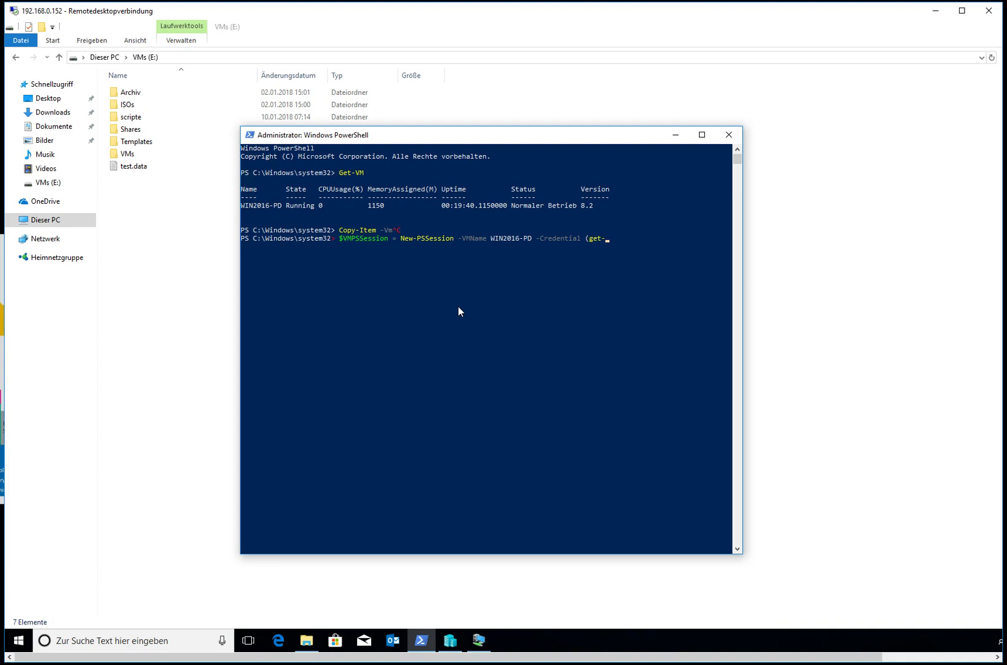
pyautogui.write('ger')
pyautogui.press('BackSpace')
pyautogui.press('BackSpace')
pyautogui.press('BackSpace')
pyautogui.write('cre')
pyautogui.press('Tab')
pyautogui.write(')')
pyautogui.press('Return')
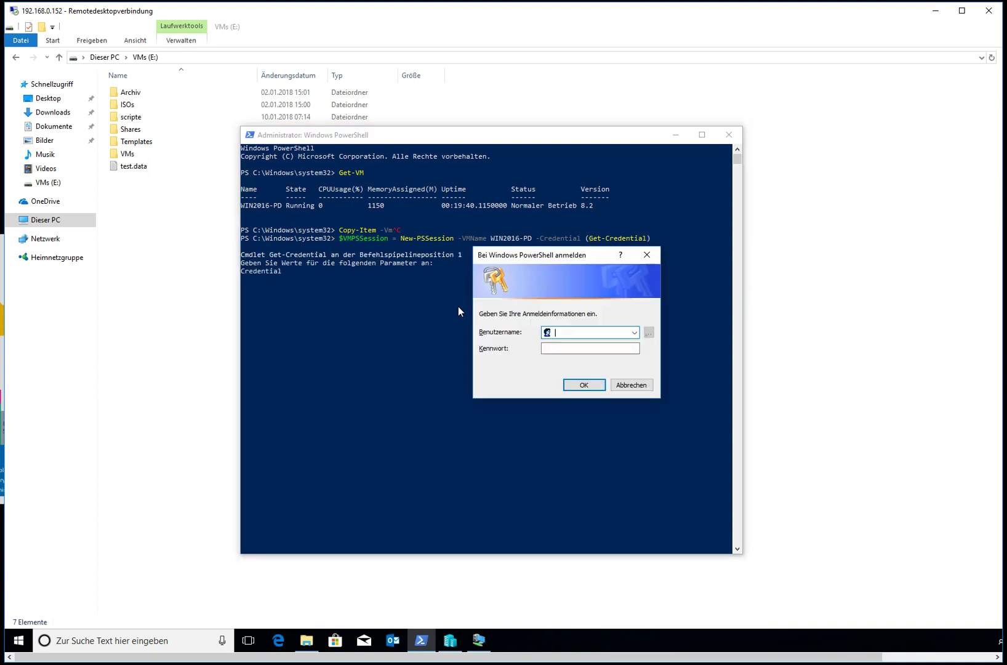
# - Sign in to the virtual machine session with the user name Administrator and the account password
pyautogui.write('Administrator')
pyautogui.press('Tab')
pyautogui.write('••••••••')
pyautogui.press('Return')
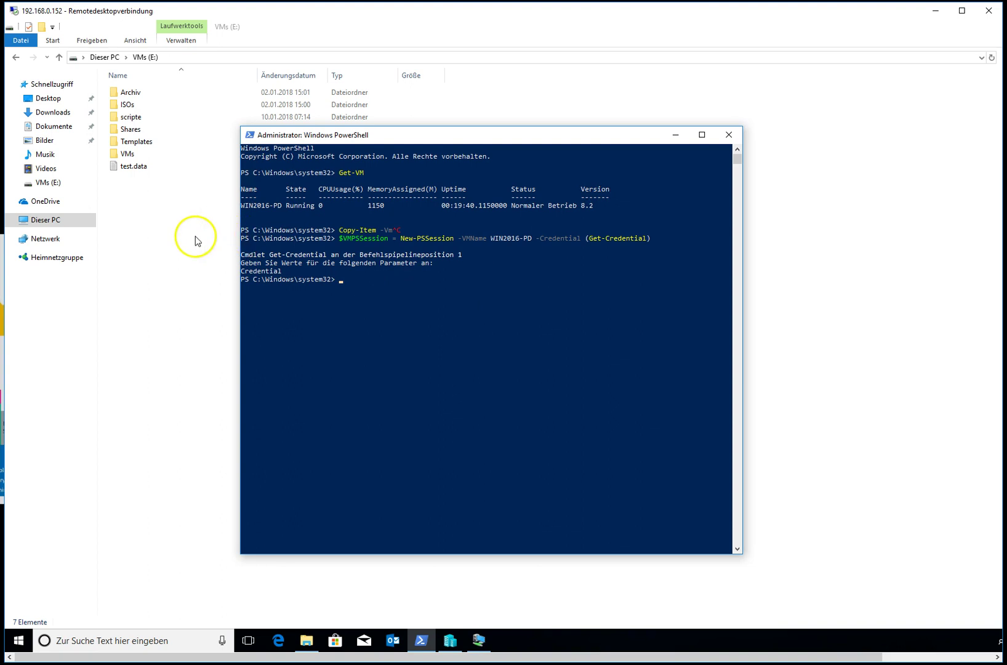
# - Check test.data on the host's VMs (E:) drive and the contents of the virtual machine's Local Disk (C:)
pyautogui.click(190, 258)
pyautogui.click(142, 168)
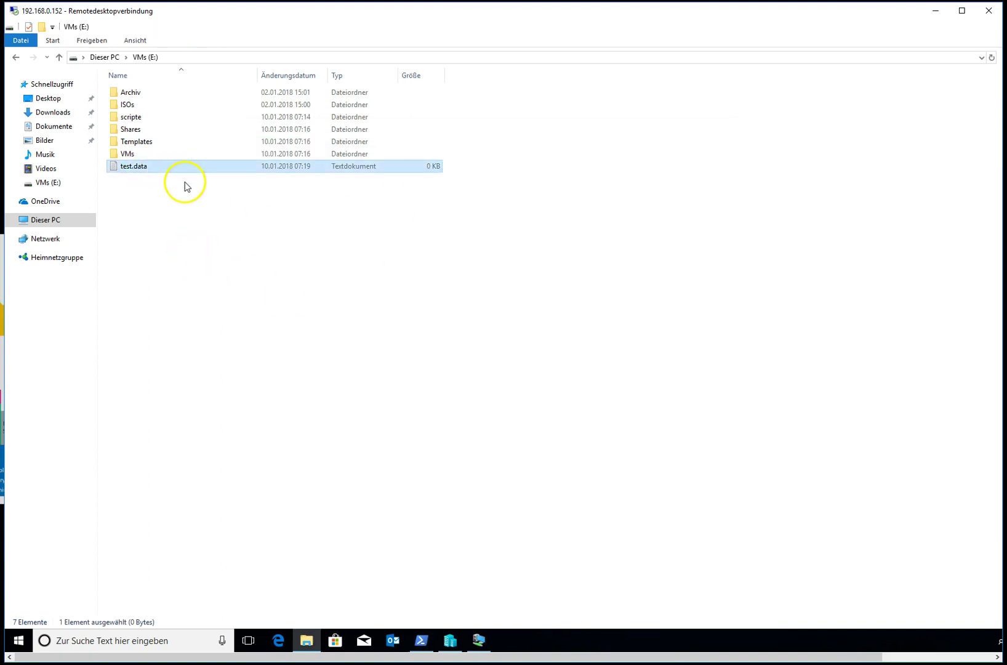
pyautogui.click(479, 640)
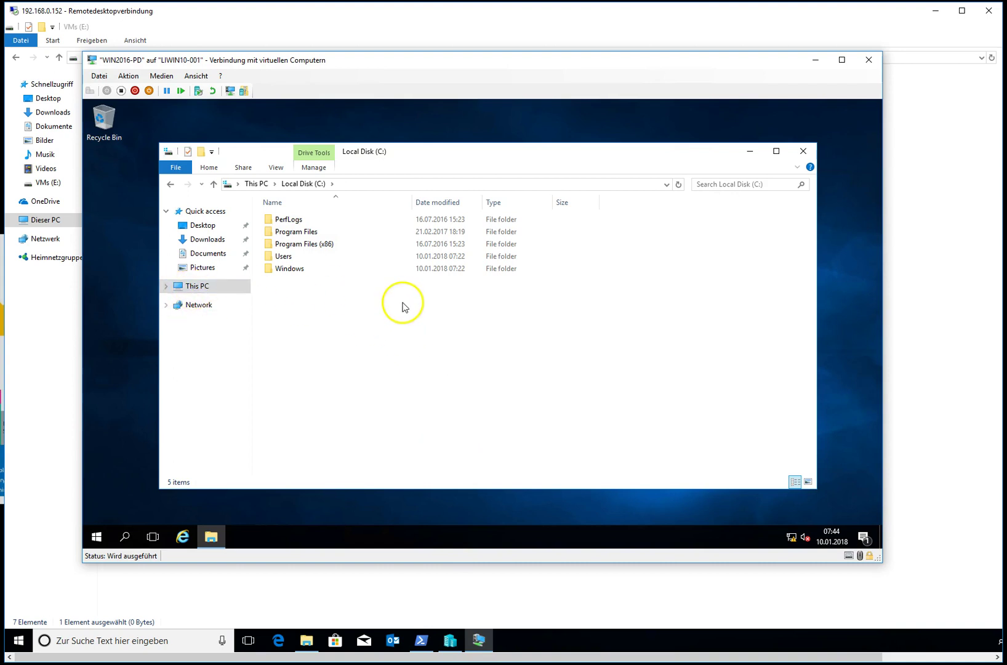
# - Write a PowerShell command: Copy-Item -ToSession $VMPSSession -Path E:\test.data.txt -Destination C:\
pyautogui.click(421, 641)
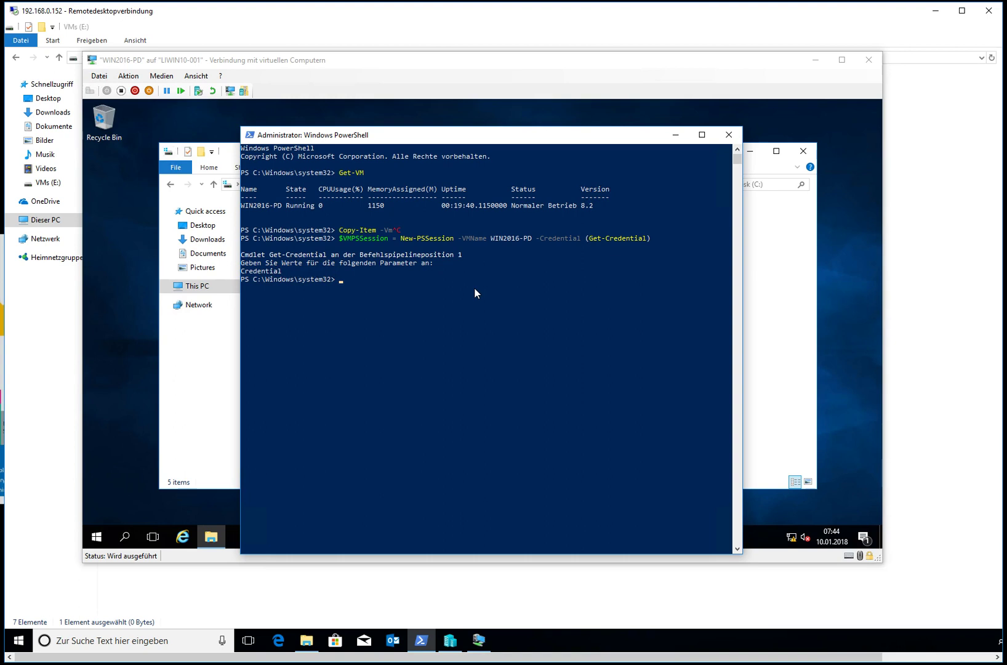
pyautogui.write('Copy-I')
pyautogui.press('Tab')
pyautogui.write('-T')
pyautogui.press('Tab')
pyautogui.write('$VMPSSession -Path')
pyautogui.write('E:\\test.data.txt')
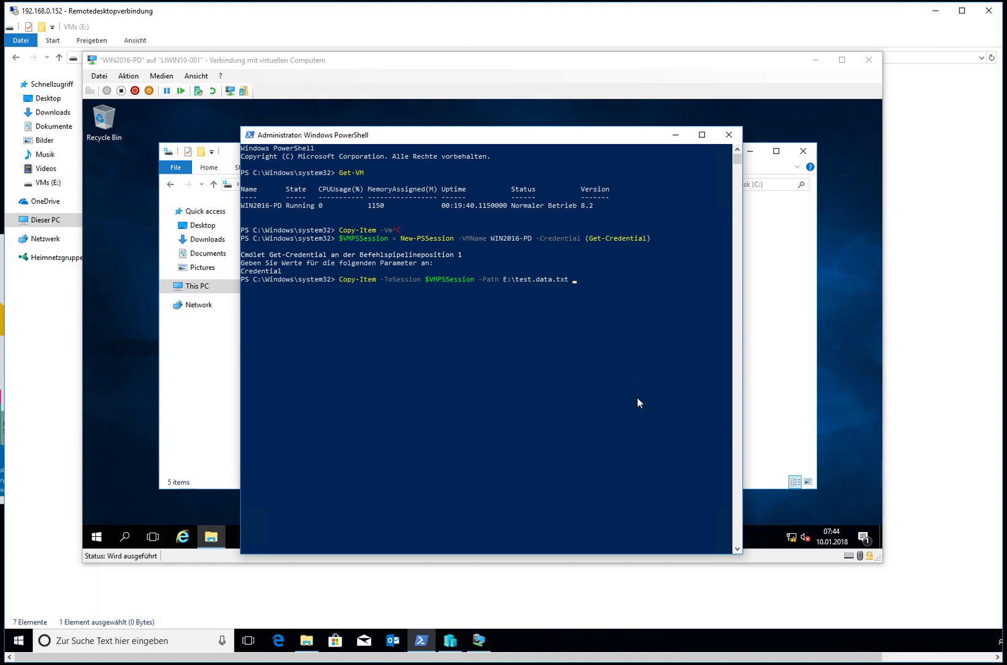
pyautogui.write(' -Destination')
pyautogui.write('C:\\')
# - Reopen Local Disk (C:) inside the virtual machine from This PC to view its contents
pyautogui.click(142, 60)
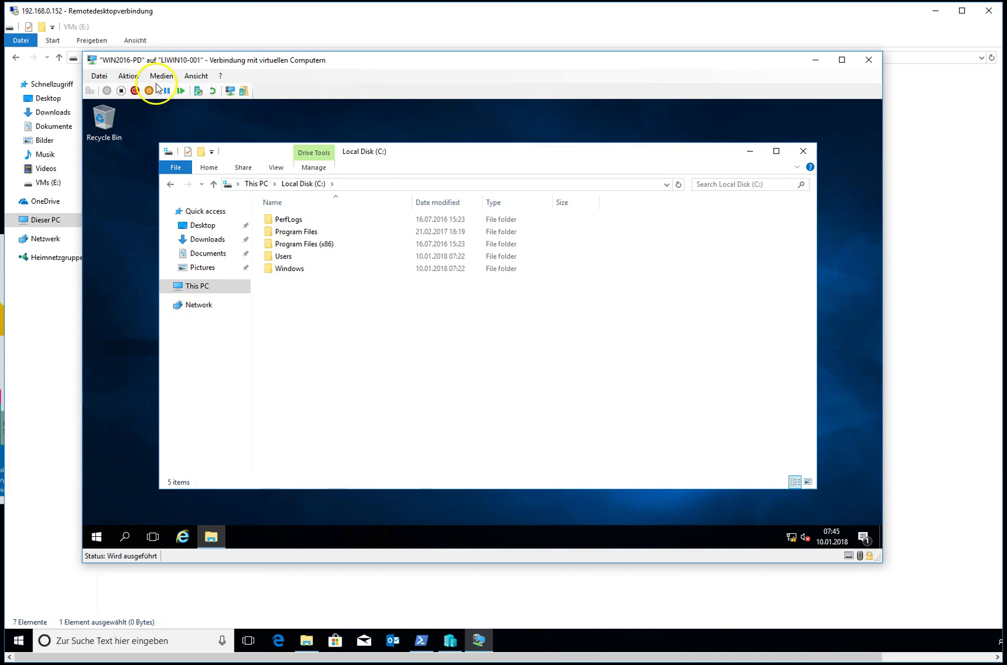
pyautogui.click(221, 286)
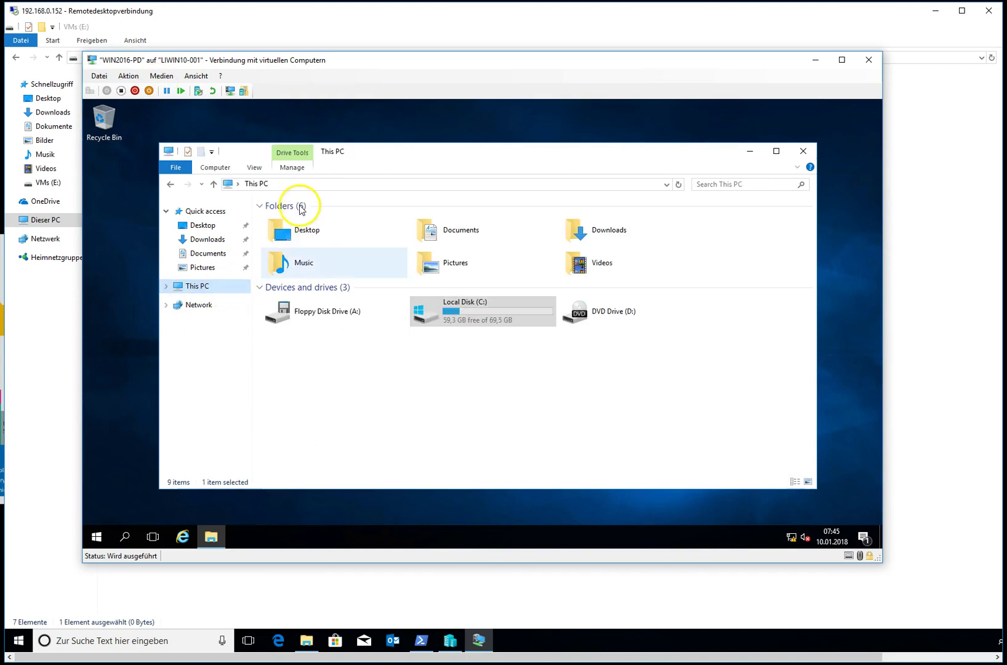
pyautogui.doubleClick(477, 310)
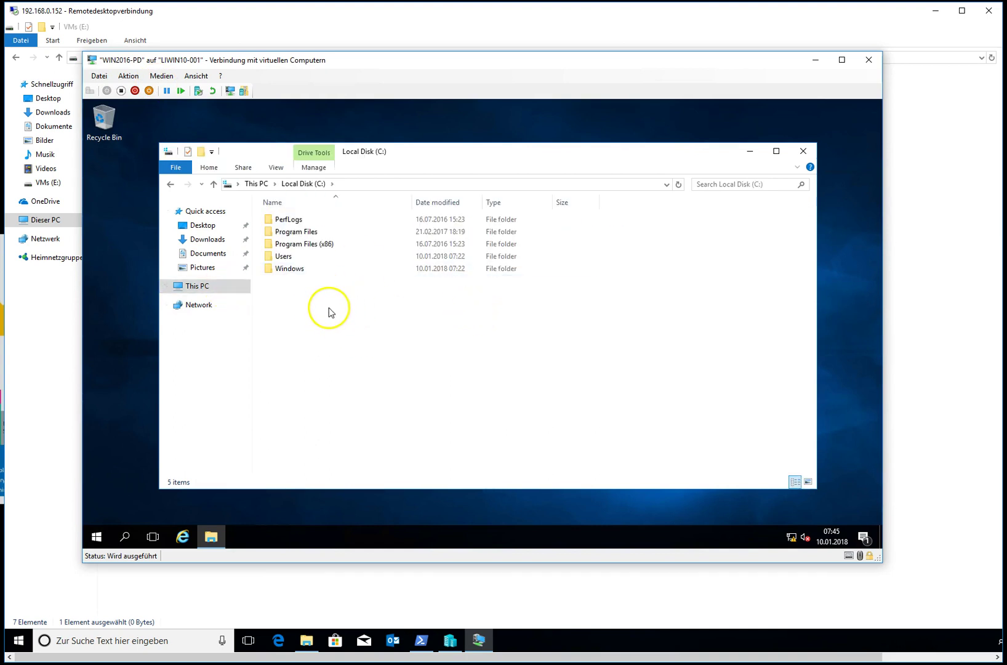
# - Run the prepared Copy-Item command in PowerShell and check for test.data on the virtual machine's Local Disk (C:)
pyautogui.click(421, 640)
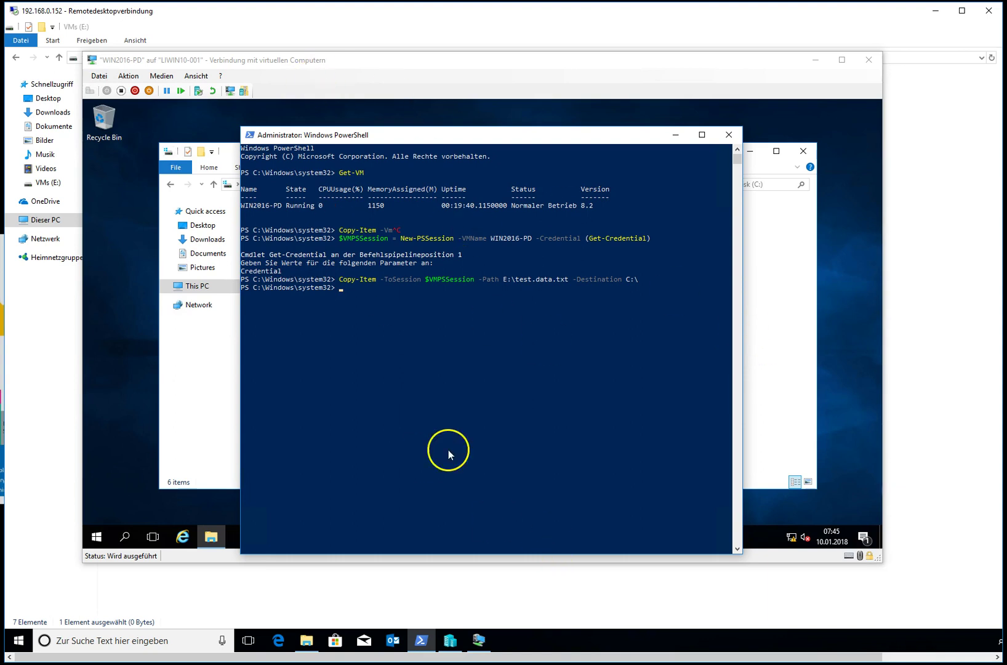
pyautogui.click(291, 64)
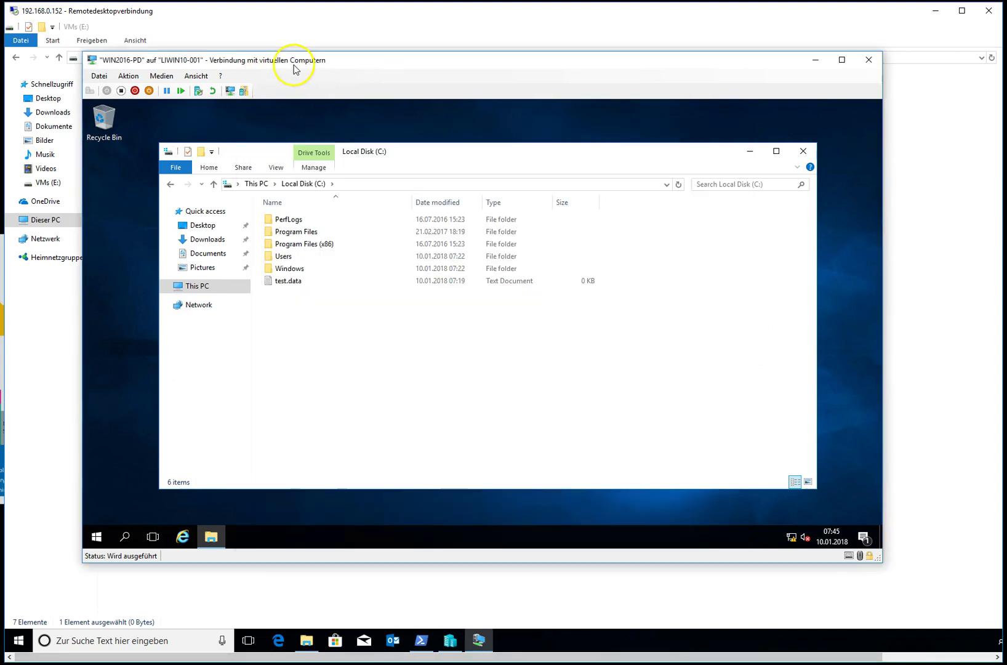
pyautogui.click(293, 283)
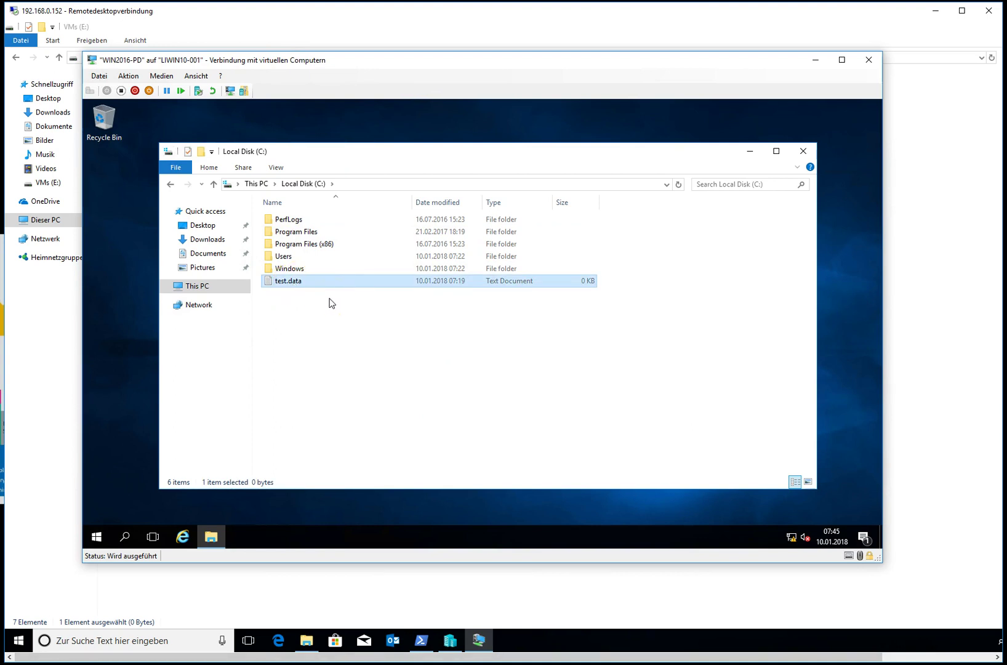
pyautogui.click(366, 314)
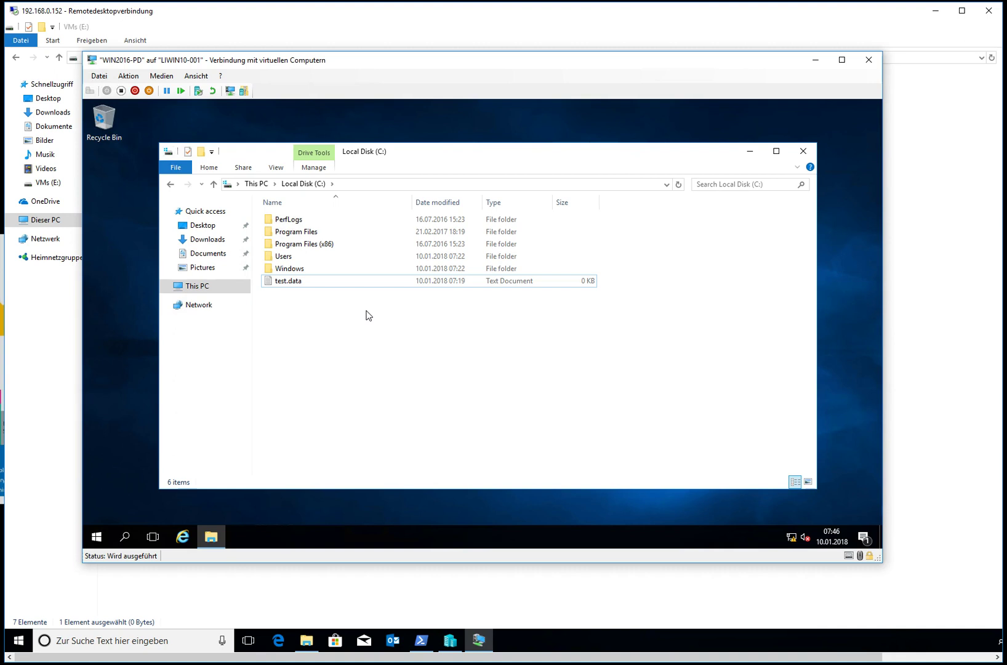
pyautogui.click(362, 354)
# - Begin a PowerShell command on the host: Invoke-Command -VMName WIN2016-PD -ScriptBlock
pyautogui.click(421, 640)
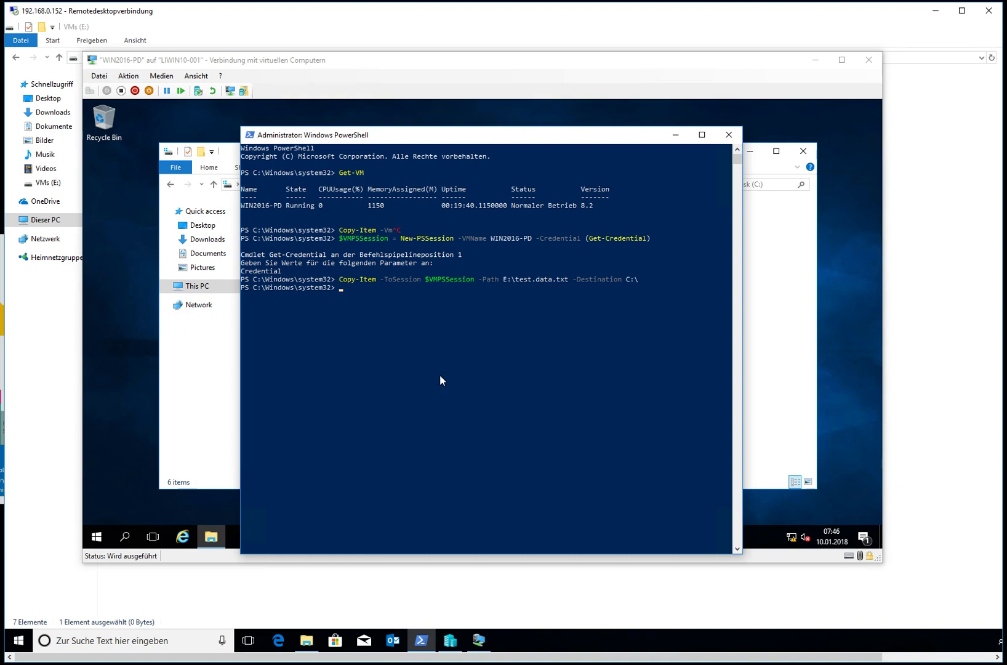
pyautogui.write('Invok')
pyautogui.write('e-Command')
pyautogui.write(' -ComputerName')
pyautogui.press('BackSpace')
pyautogui.press('BackSpace')
pyautogui.press('BackSpace')
pyautogui.press('BackSpace')
pyautogui.press('BackSpace')
pyautogui.press('BackSpace')
pyautogui.press('BackSpace')
pyautogui.press('BackSpace')
pyautogui.press('BackSpace')
pyautogui.press('BackSpace')
pyautogui.press('BackSpace')
pyautogui.press('BackSpace')
pyautogui.press('BackSpace')
pyautogui.write('-VMName WIN2016-PD -ScriptBlock ')
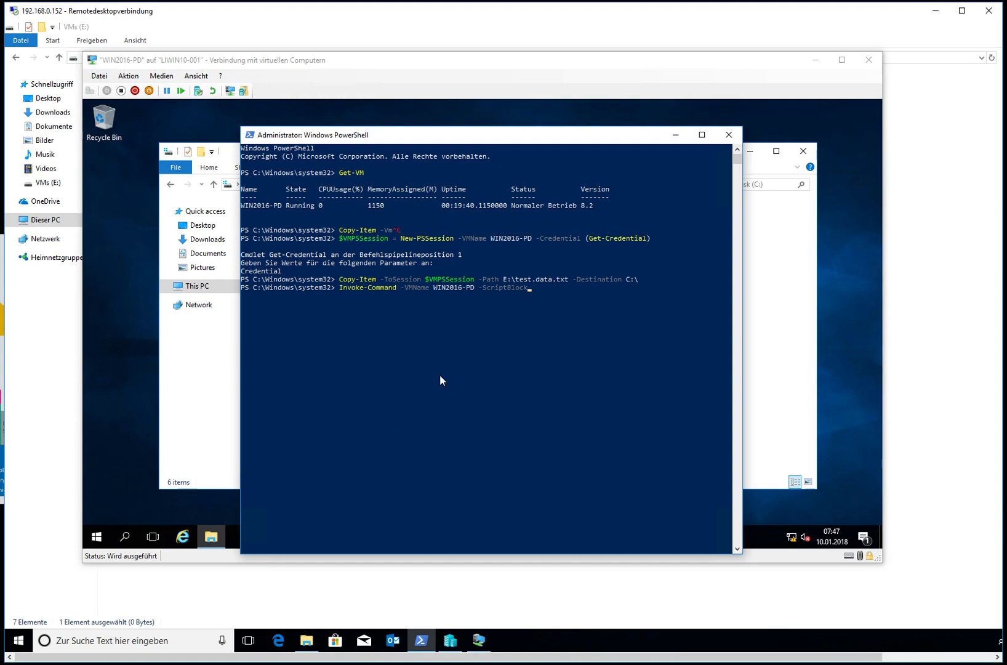
# - Add the script block { Get-NetAdapter } and the -Credential parameter to the Invoke-Command line and run it
pyautogui.write('{')
pyautogui.write('nge')
pyautogui.press('BackSpace')
pyautogui.press('BackSpace')
pyautogui.press('BackSpace')
pyautogui.write('get-chil')
pyautogui.press('BackSpace')
pyautogui.press('BackSpace')
pyautogui.press('BackSpace')
pyautogui.press('BackSpace')
pyautogui.write('net')
pyautogui.press('Tab')
pyautogui.press('Tab')
pyautogui.write('} -Credential')
pyautogui.press('Return')
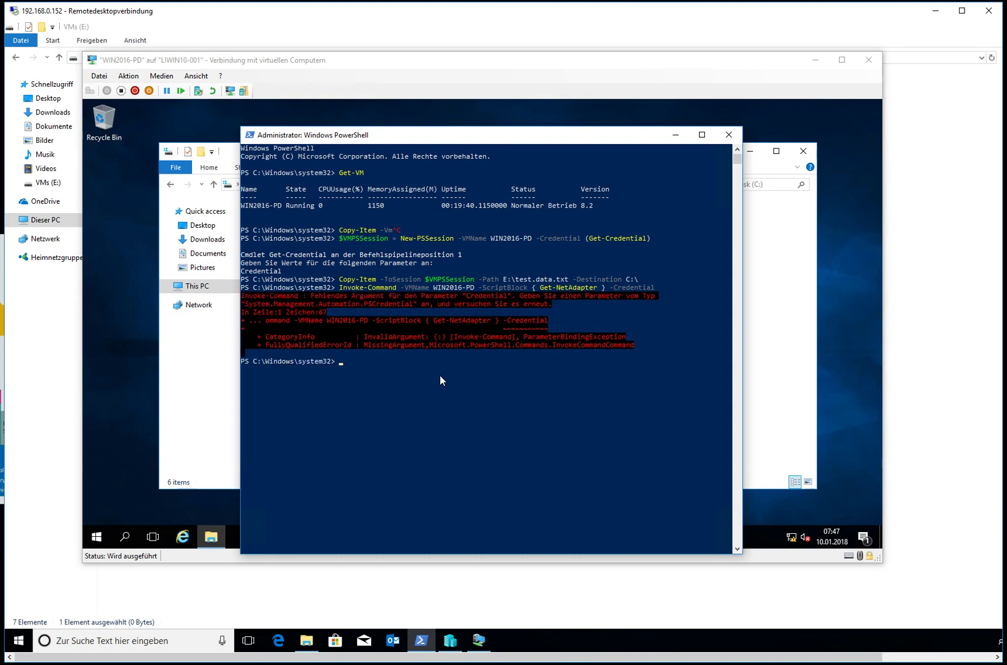
# - Rerun the Invoke-Command line with -Credential $cred and enter the user name Administrator in the sign-in dialog
pyautogui.press('Up')
pyautogui.write('$')
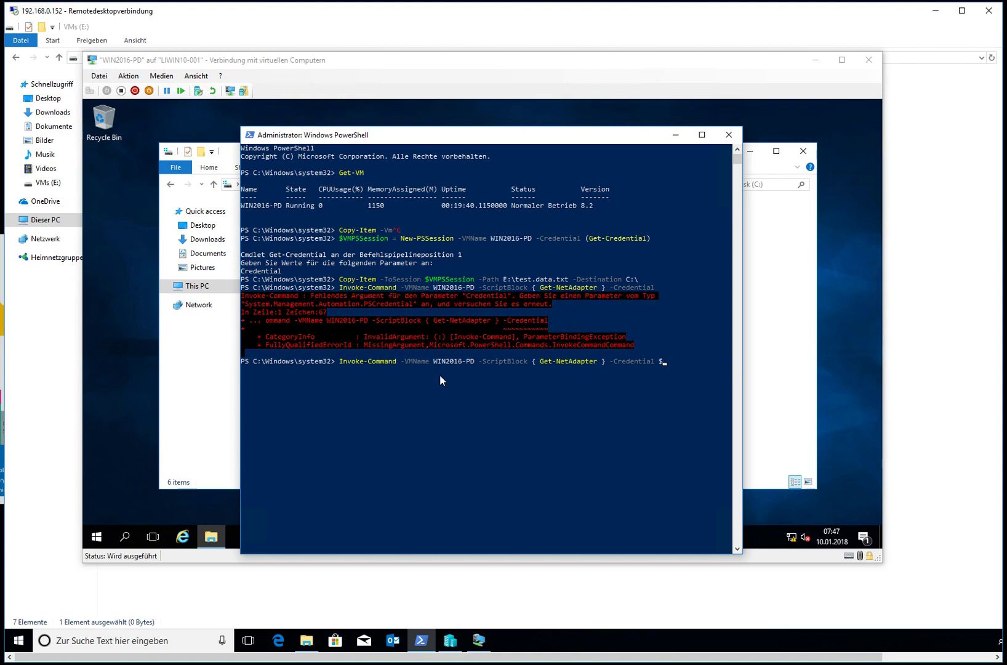
pyautogui.write('Cred')
pyautogui.press('Return')
pyautogui.write('Administrator')
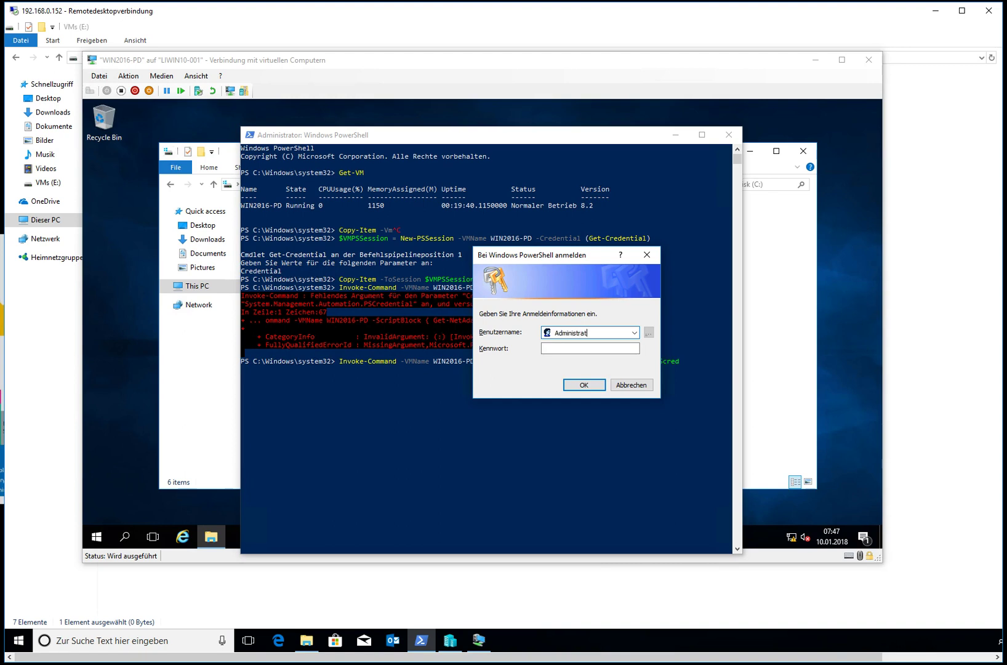